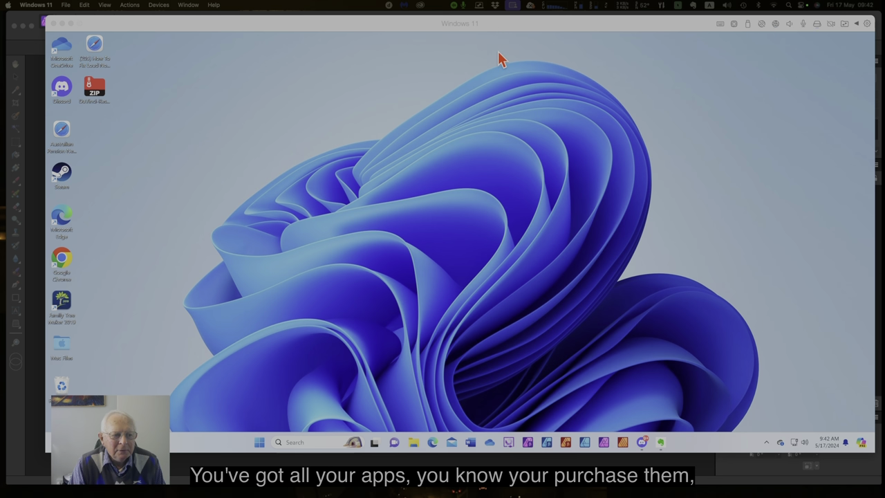
# Step: In Edge inside the Windows 11 VM, rerun the recent Bing search 'serif affinity login'
pyautogui.moveTo(521, 22); pyautogui.dragTo(511, 21)
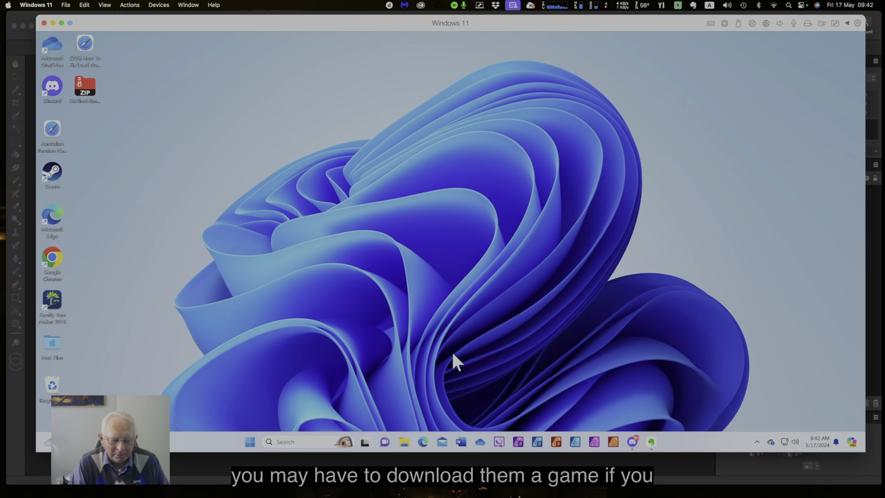
pyautogui.click(423, 444)
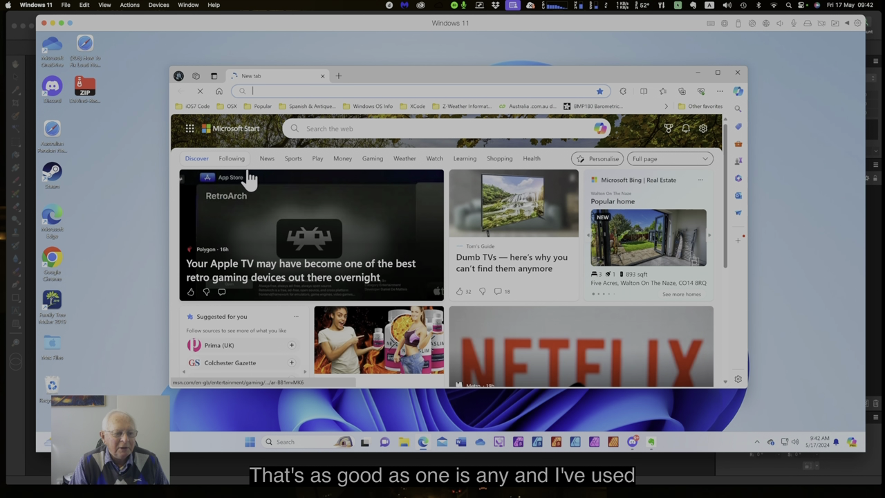
pyautogui.click(280, 90)
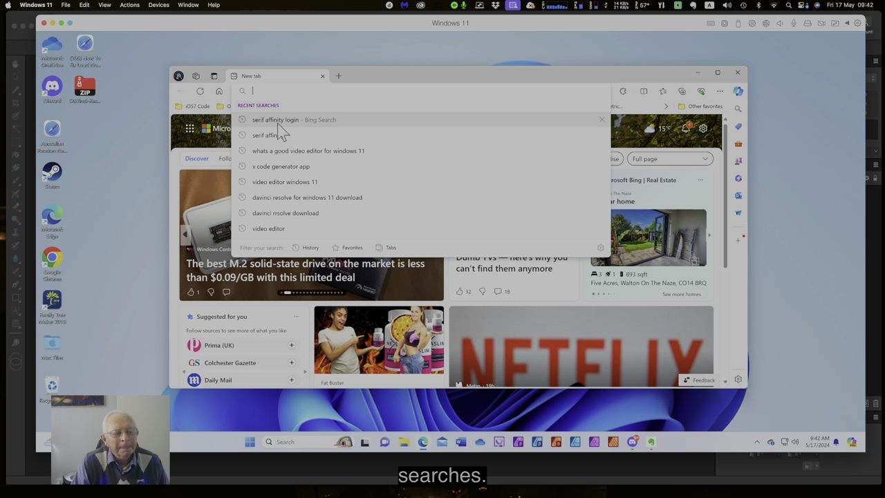
pyautogui.click(280, 121)
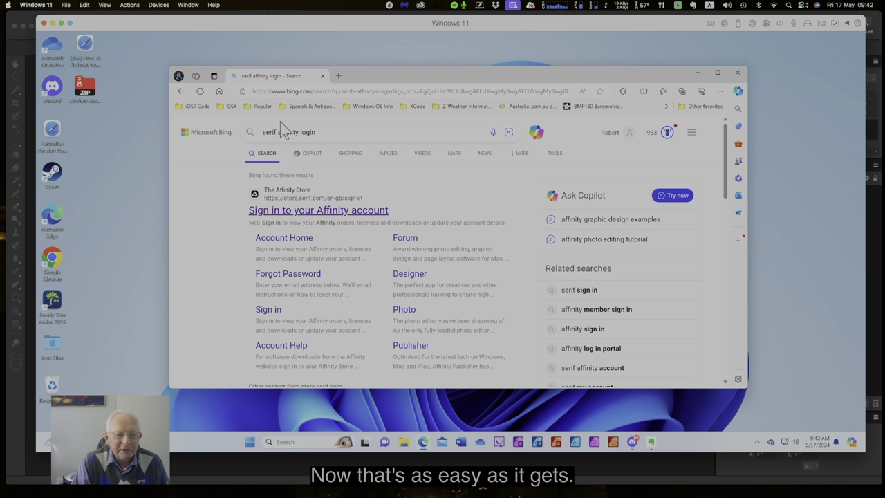
pyautogui.moveTo(378, 77); pyautogui.dragTo(367, 53)
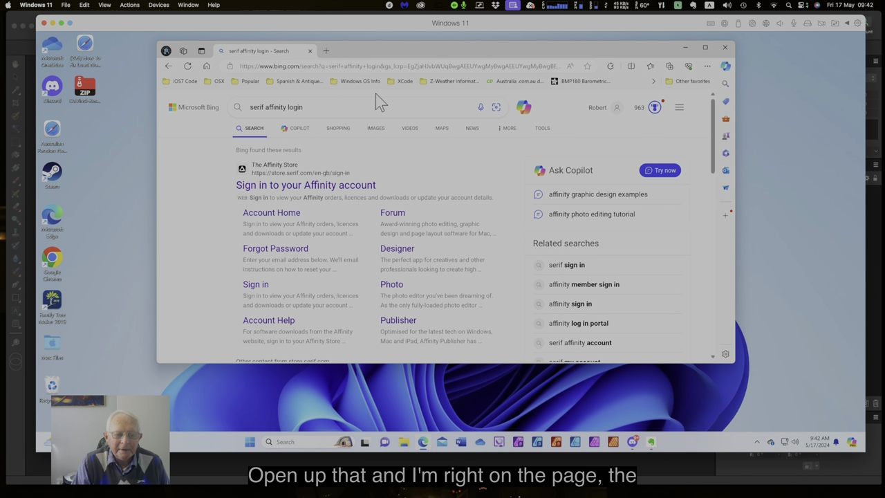
# Step: Sign in via the 'Sign in to your Affinity account' result and reveal the Your account menu
pyautogui.click(315, 187)
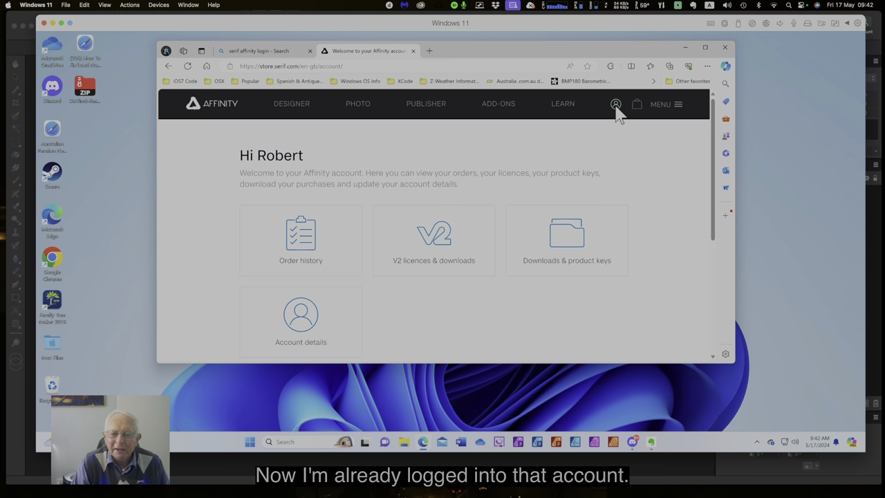
pyautogui.moveTo(616, 109)
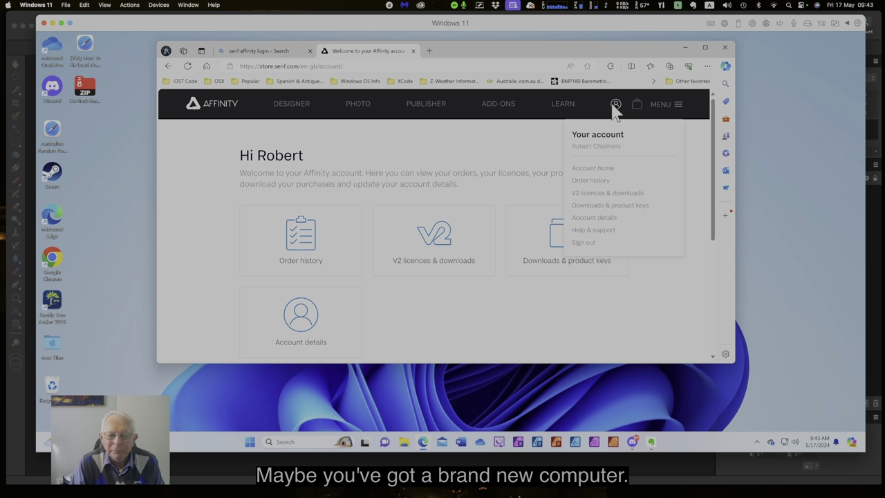
# Step: Open V2 licences & downloads and review the Affinity V2 Universal Licence entry
pyautogui.click(608, 196)
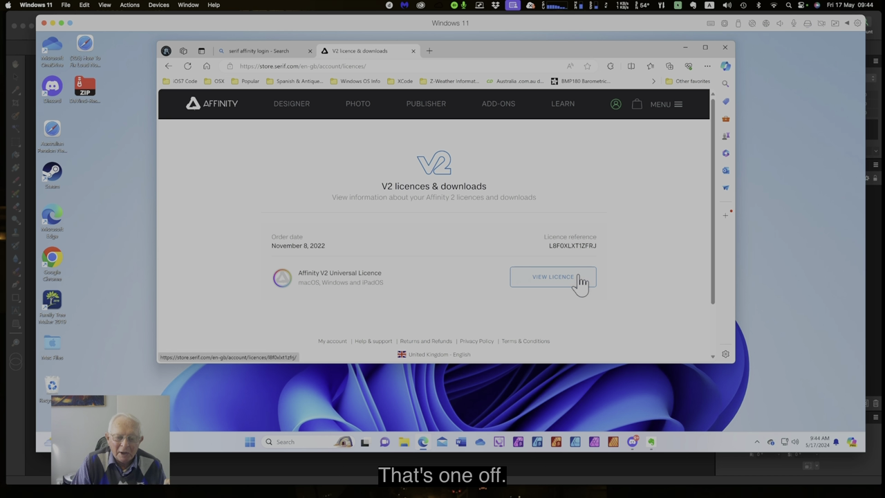
pyautogui.click(614, 109)
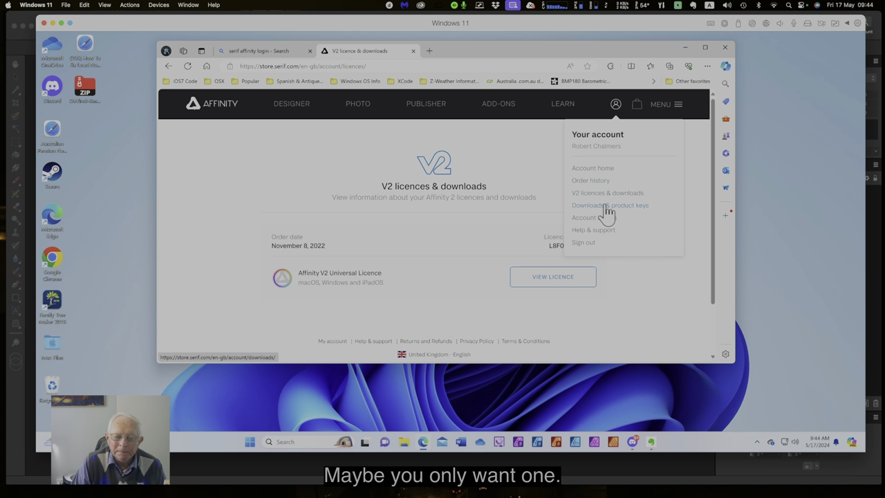
pyautogui.click(494, 242)
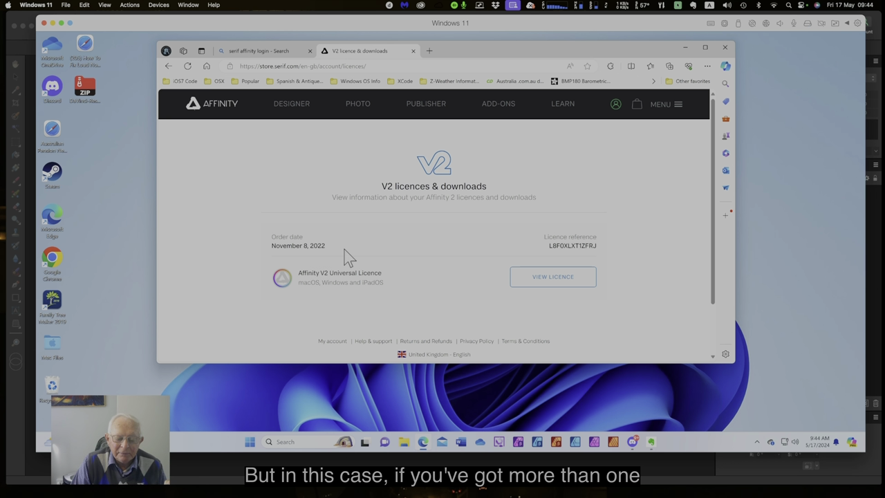
pyautogui.scroll(-2, 386, 253)
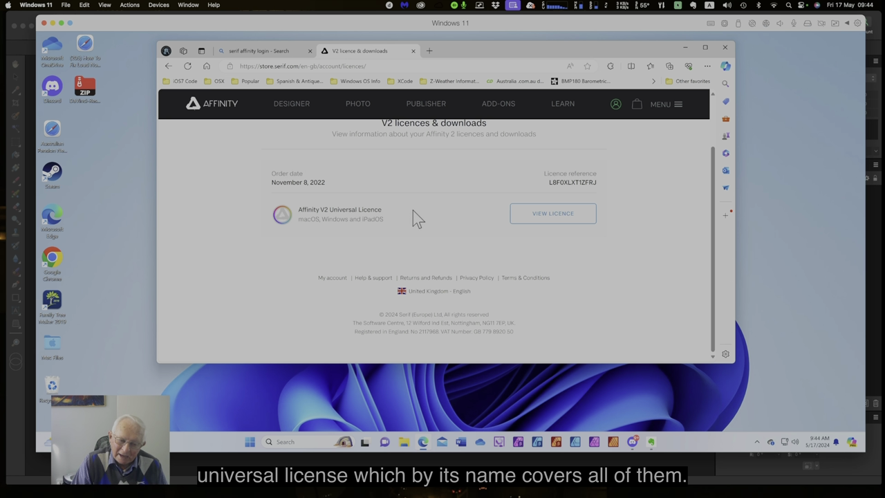
pyautogui.scroll(2, 421, 221)
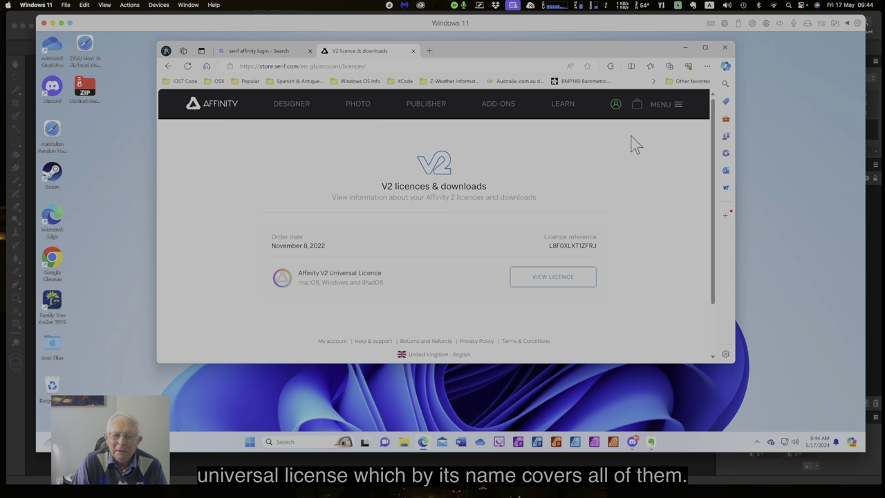
pyautogui.click(614, 105)
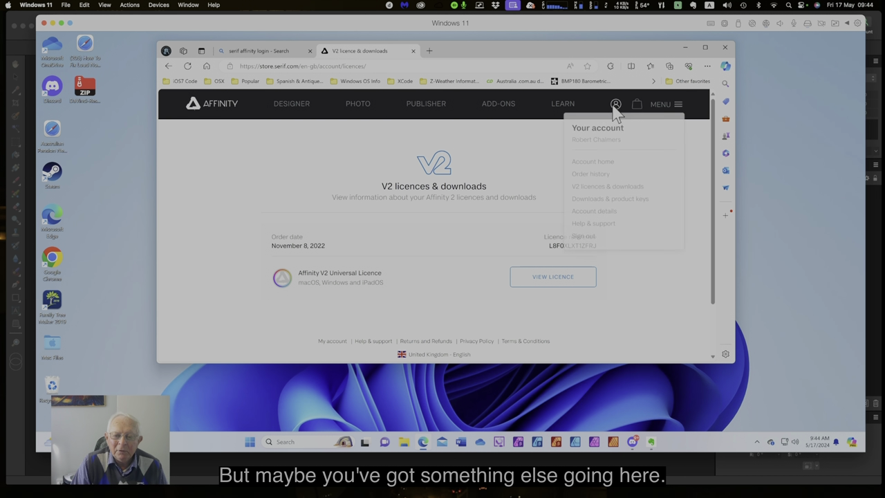
# Step: Open Downloads & product keys and scroll through the full list of purchases
pyautogui.click(604, 208)
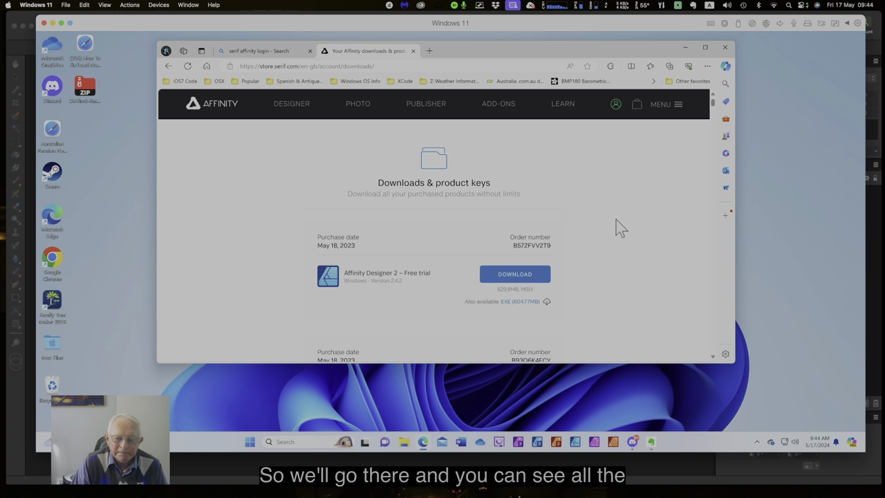
pyautogui.scroll(-3, 616, 231)
pyautogui.scroll(-2, 615, 231)
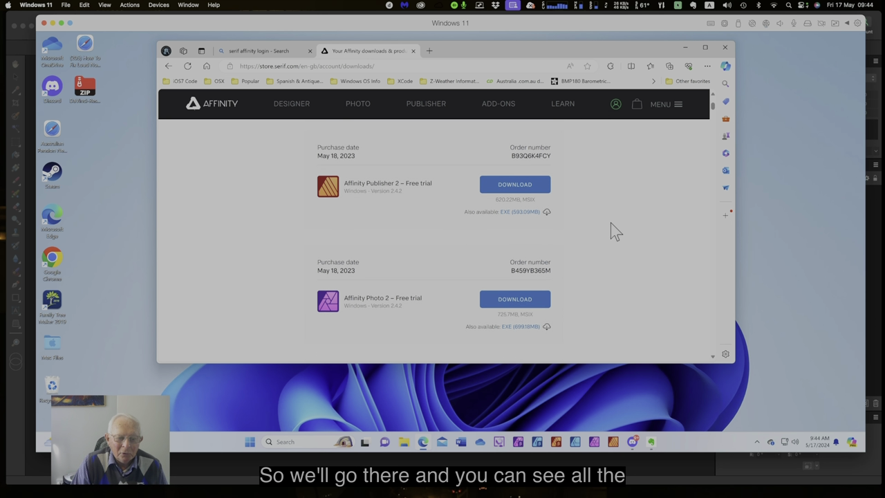
pyautogui.scroll(-2, 613, 231)
pyautogui.scroll(-3, 612, 231)
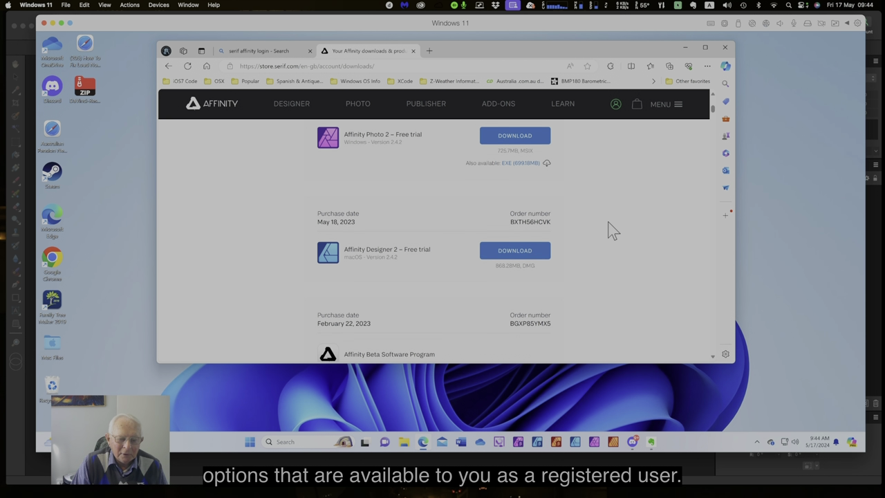
pyautogui.scroll(-2, 607, 231)
pyautogui.scroll(-3, 605, 231)
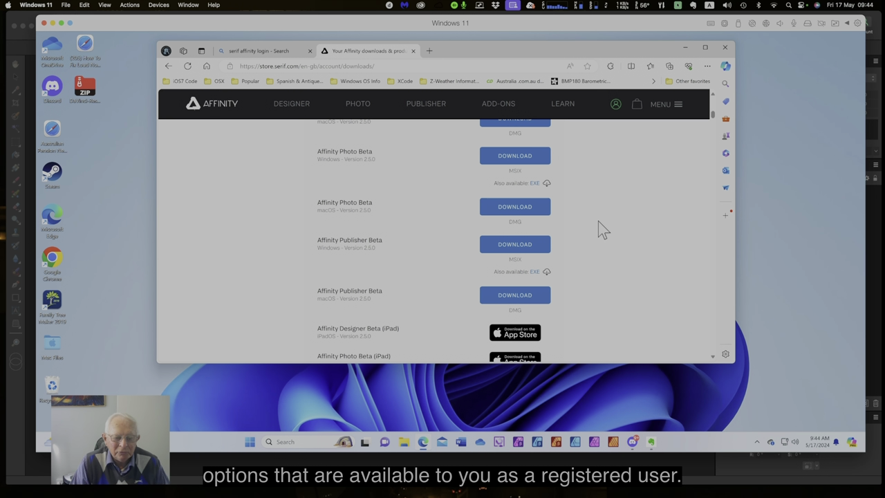
pyautogui.scroll(-1, 600, 227)
pyautogui.scroll(-5, 600, 228)
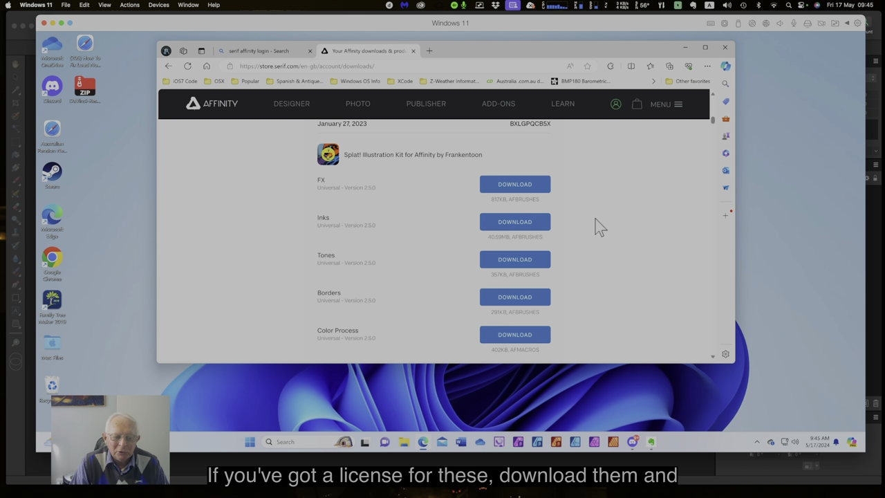
pyautogui.scroll(-5, 595, 219)
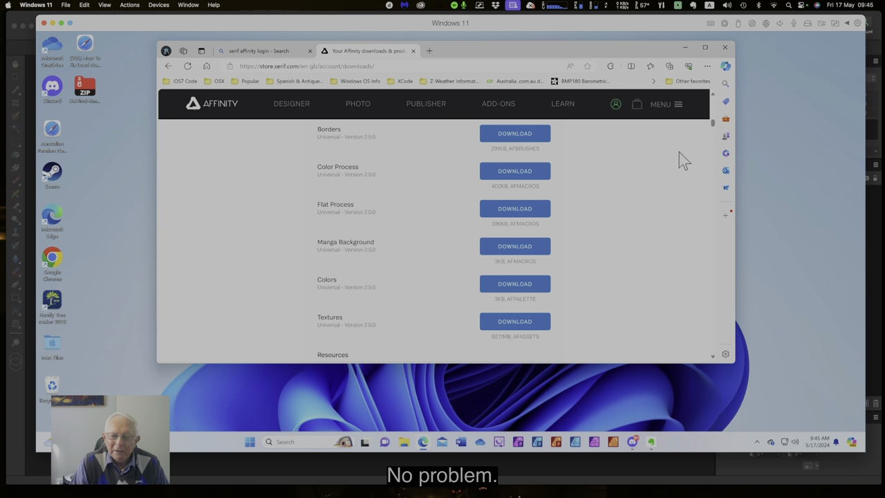
pyautogui.scroll(-2, 714, 131)
pyautogui.scroll(-8, 714, 132)
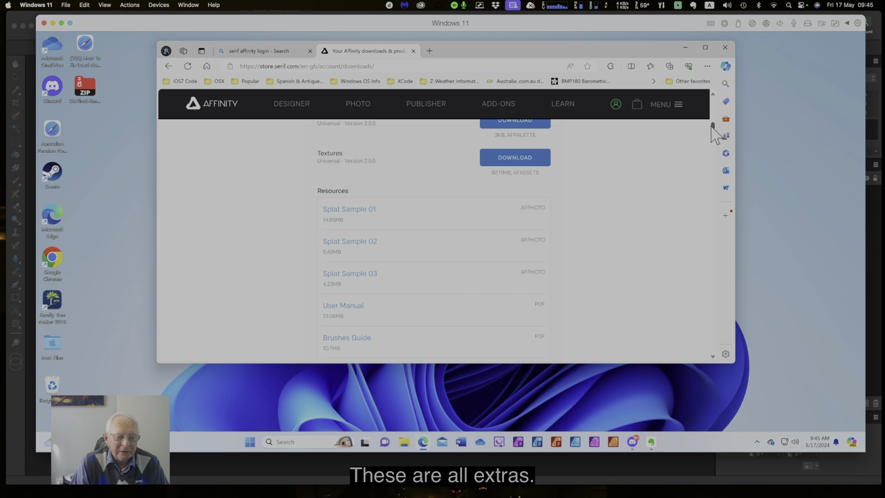
pyautogui.scroll(-7, 715, 135)
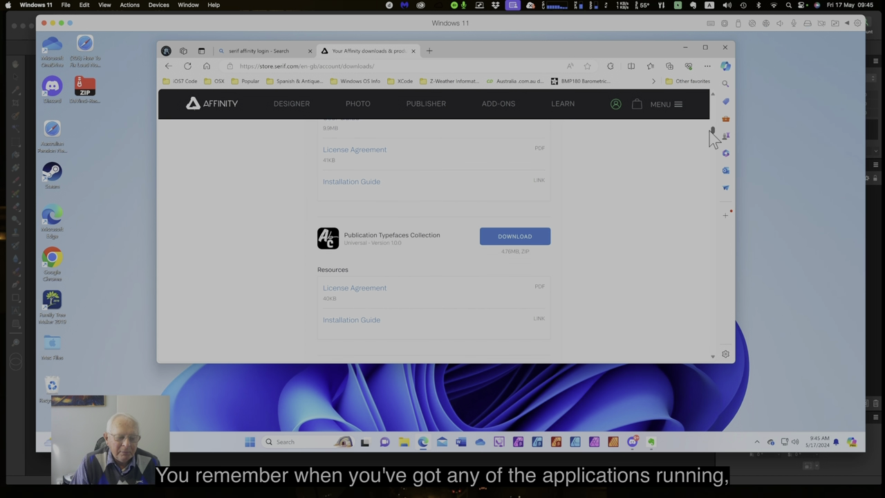
pyautogui.scroll(-7, 712, 142)
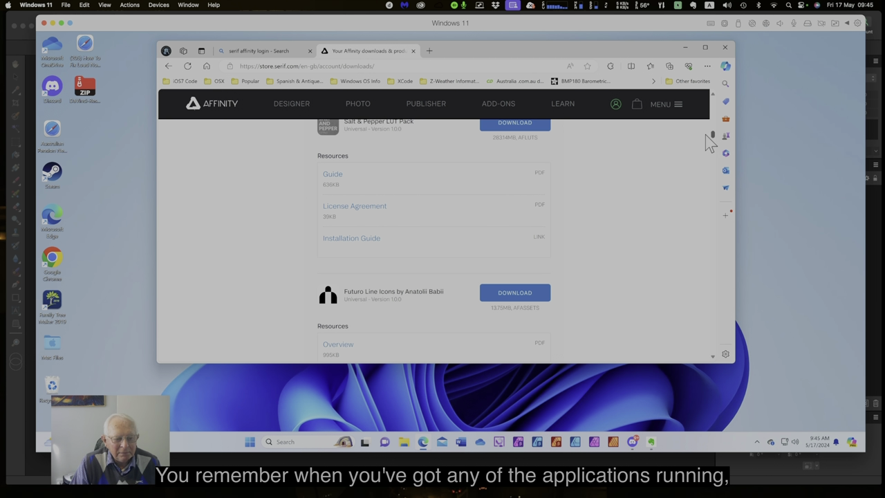
pyautogui.scroll(-10, 703, 138)
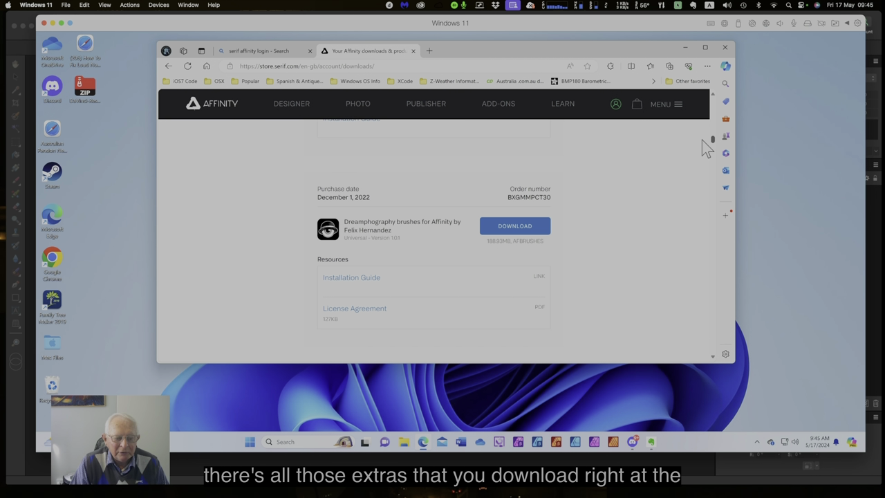
pyautogui.scroll(-3, 700, 145)
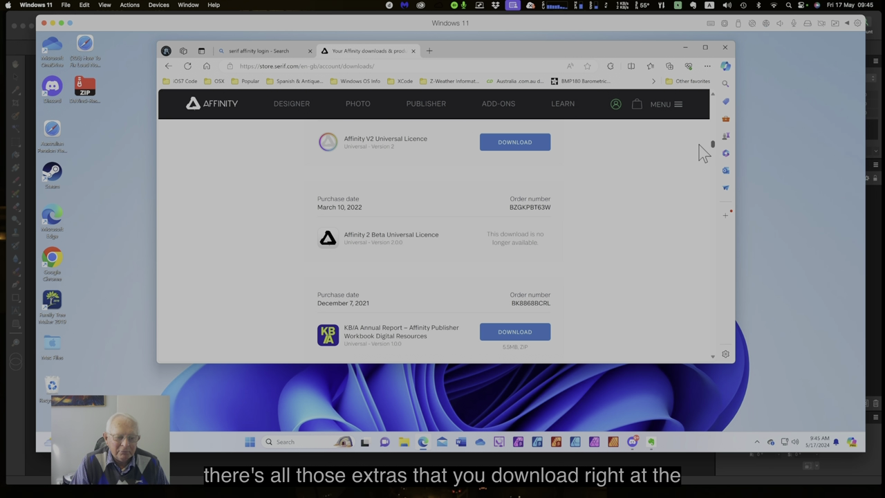
pyautogui.scroll(-1, 703, 154)
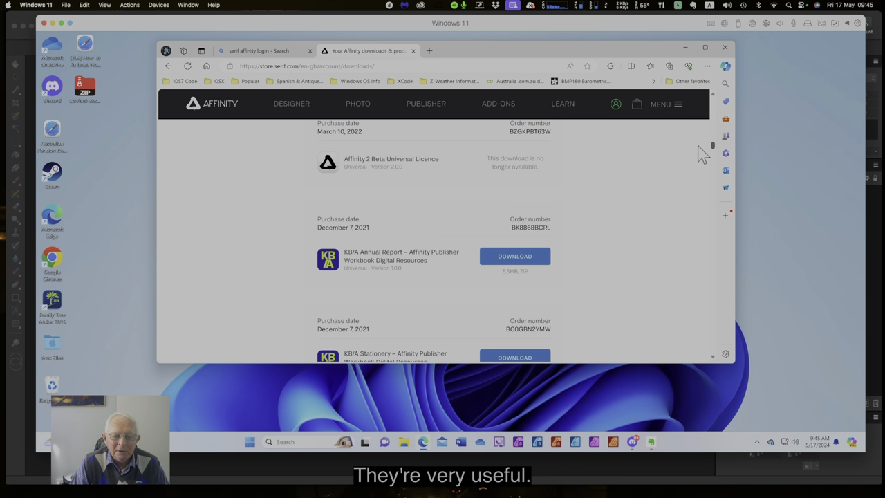
pyautogui.scroll(-4, 702, 154)
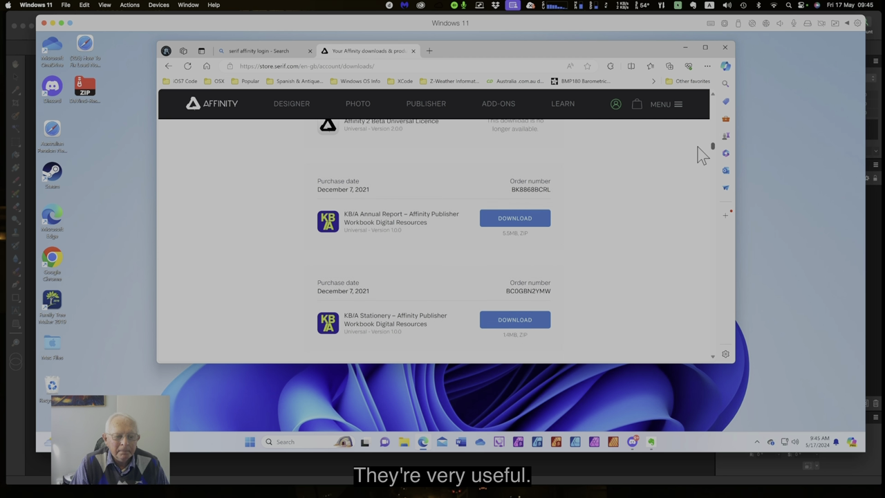
pyautogui.scroll(-15, 696, 148)
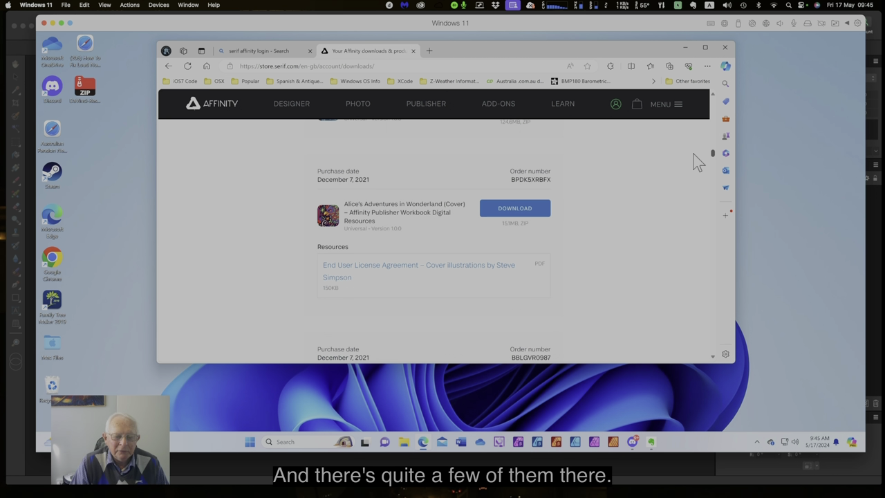
# Step: Return to the top of the Downloads & product keys page and show the account menu
pyautogui.moveTo(693, 247); pyautogui.dragTo(693, 111)
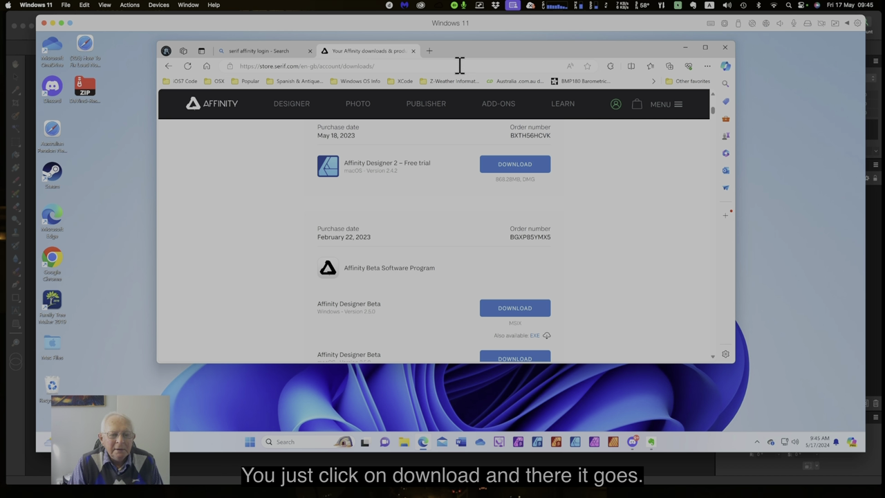
pyautogui.scroll(8, 619, 173)
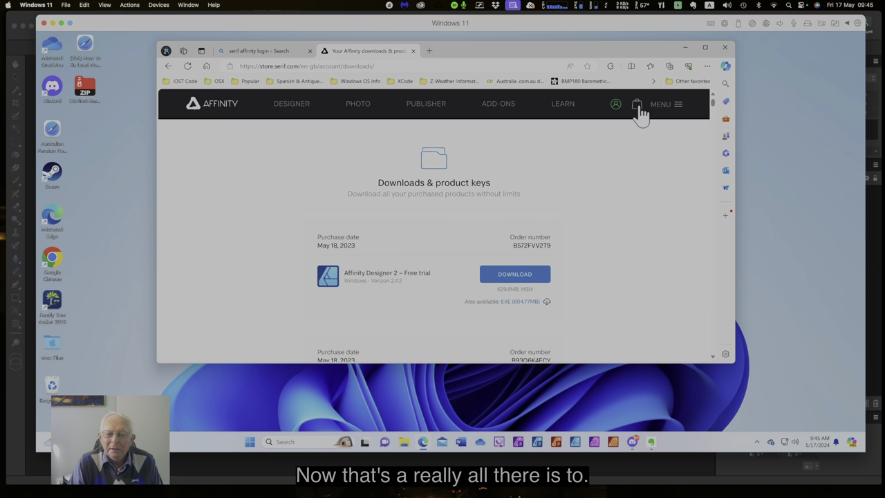
pyautogui.click(616, 105)
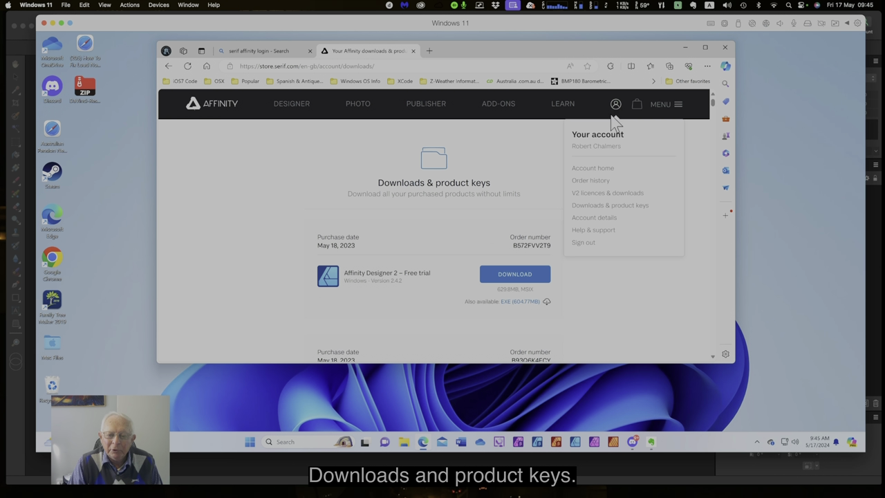
# Step: Go to Account home, scroll down to the Get help cards and footer, then back to the top
pyautogui.click(611, 173)
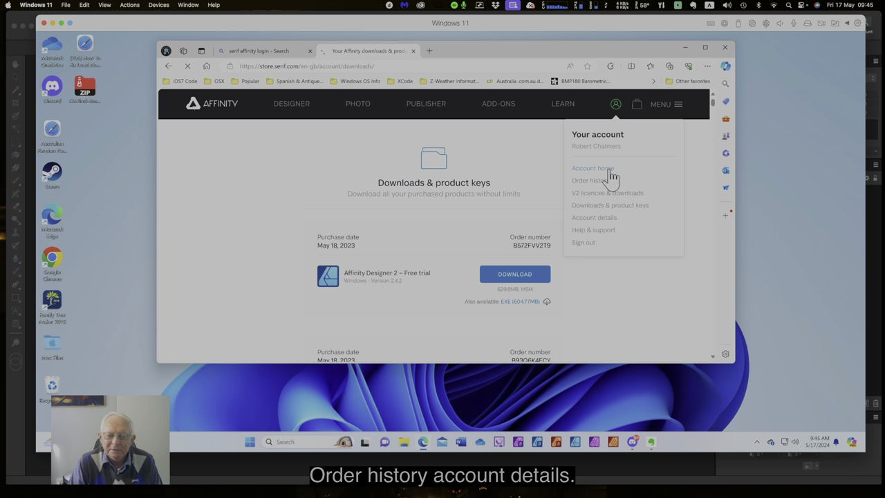
pyautogui.scroll(-3, 642, 202)
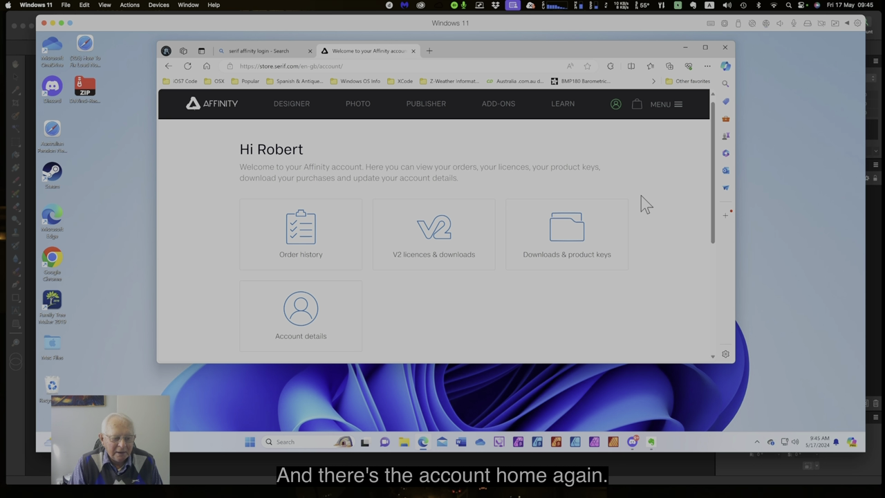
pyautogui.scroll(-1, 642, 200)
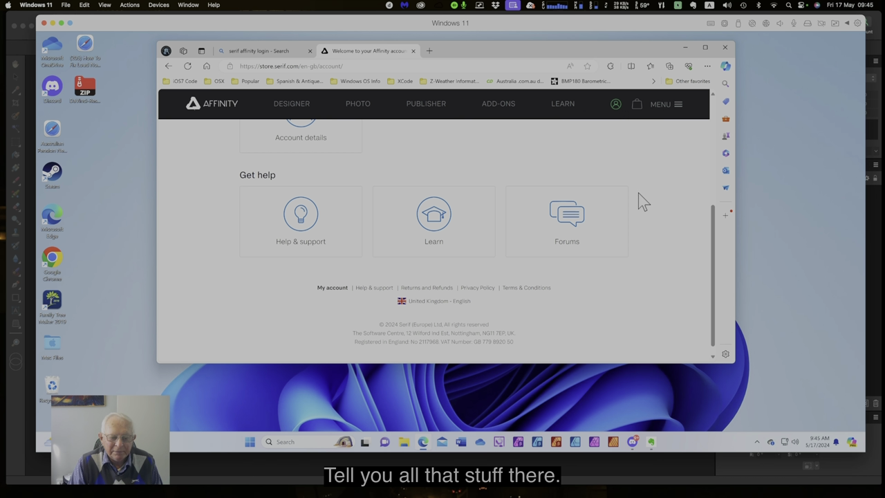
pyautogui.scroll(1, 642, 199)
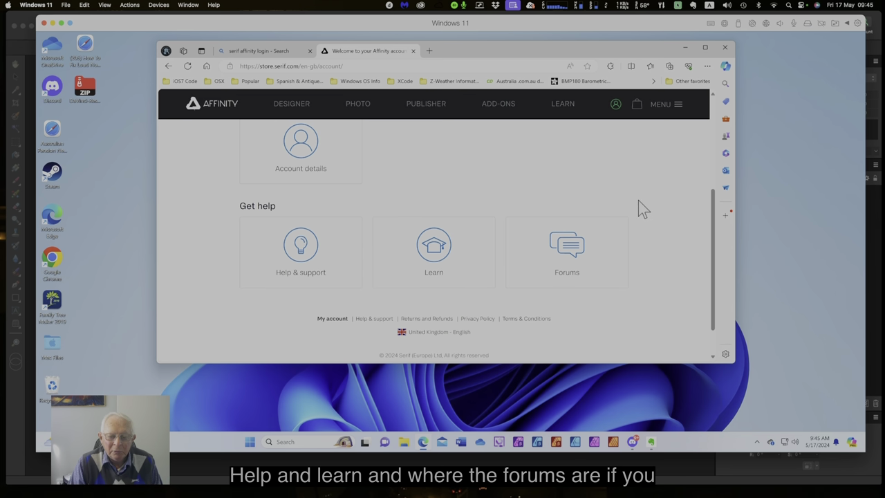
pyautogui.scroll(5, 638, 199)
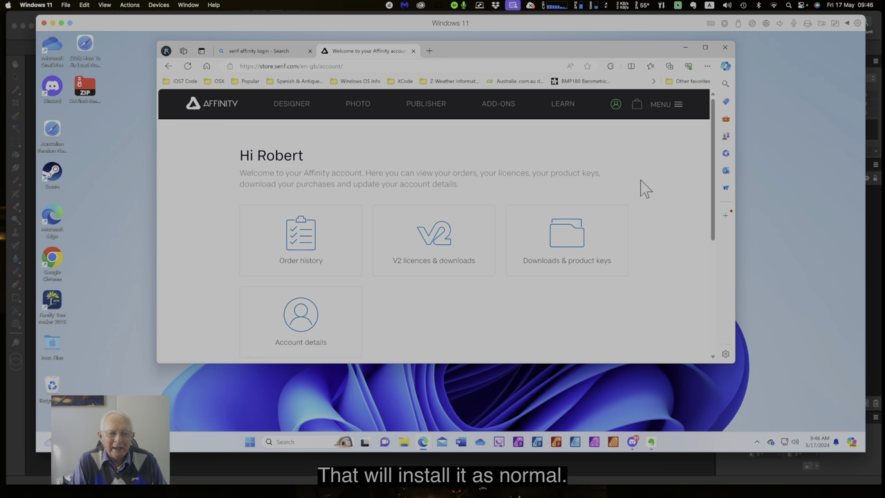
# Step: Close Edge and minimise the Parallels Windows 11 virtual machine
pyautogui.click(725, 48)
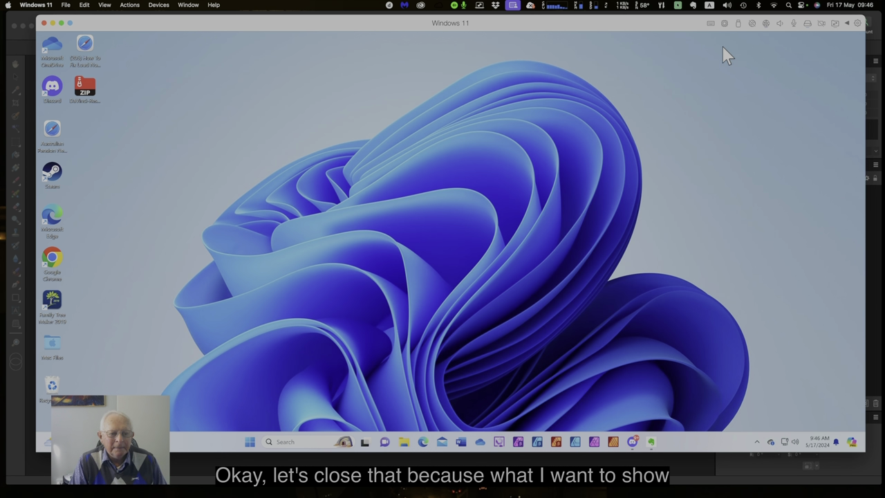
pyautogui.click(53, 23)
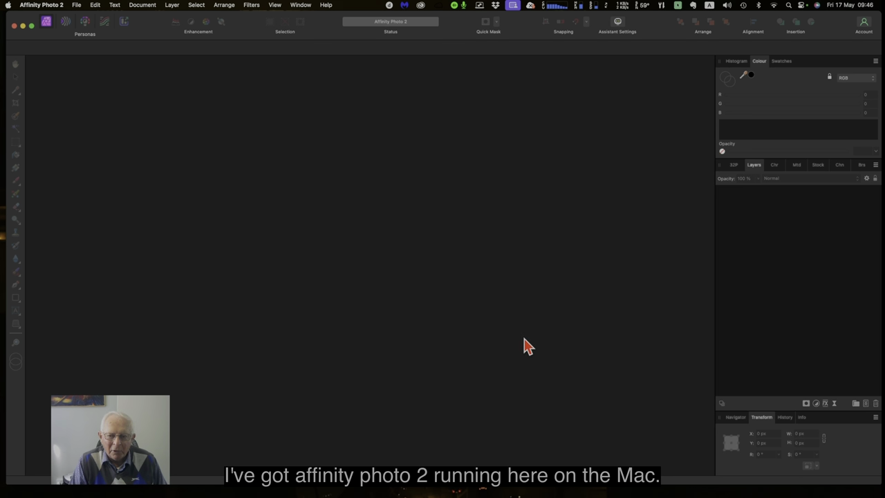
# Step: Bring up Affinity Photo 2's Account dialog listing the add-ons under My add-ons
pyautogui.moveTo(515, 487)
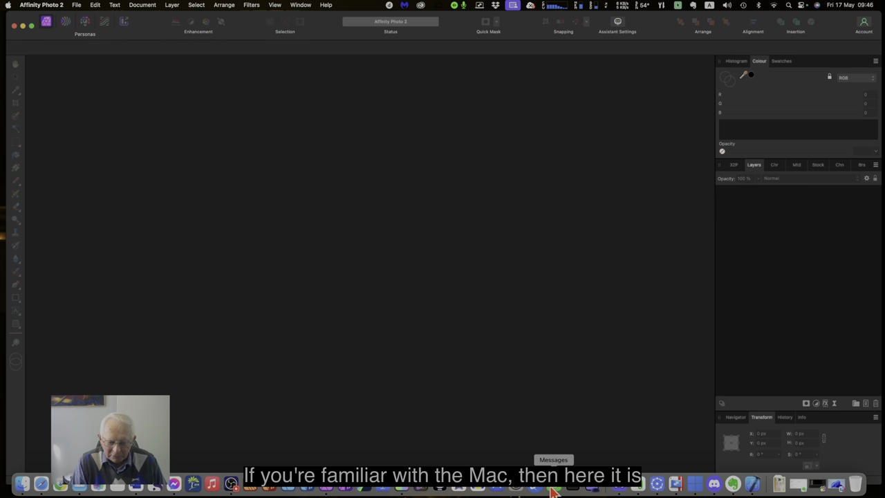
pyautogui.click(864, 26)
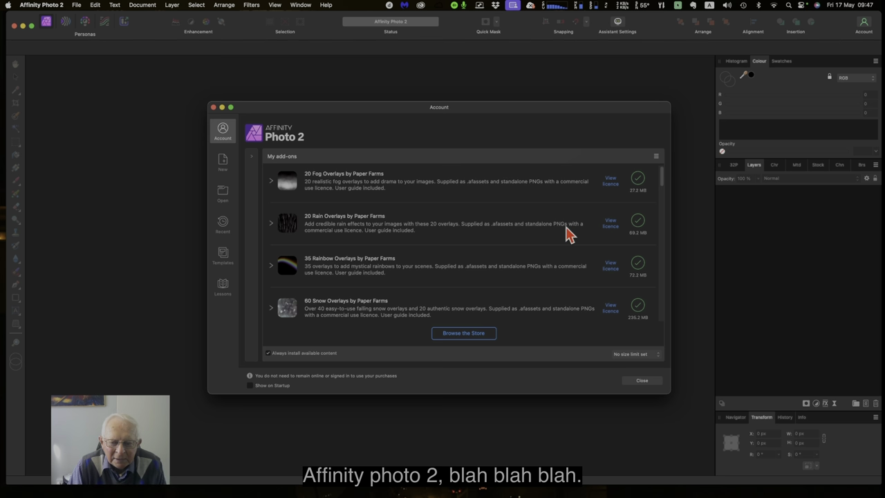
# Step: Scroll the My add-ons list down to Glitch Effects and Iconic Graphic & Logo Templates
pyautogui.scroll(-1, 664, 186)
pyautogui.moveTo(662, 182); pyautogui.dragTo(666, 248)
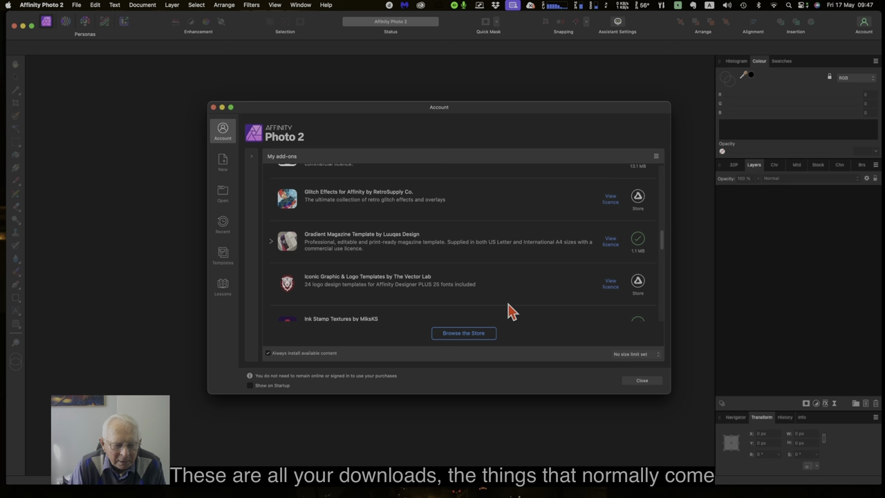
# Step: Open the Affinity Add-Ons store in Safari and scroll through it, returning to Lightplay Overlays at the top
pyautogui.click(463, 335)
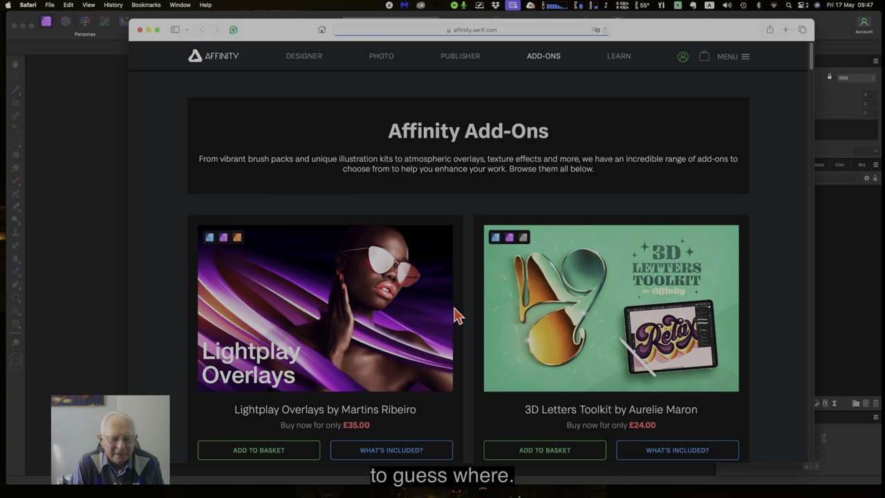
pyautogui.scroll(-5, 458, 304)
pyautogui.scroll(-10, 458, 319)
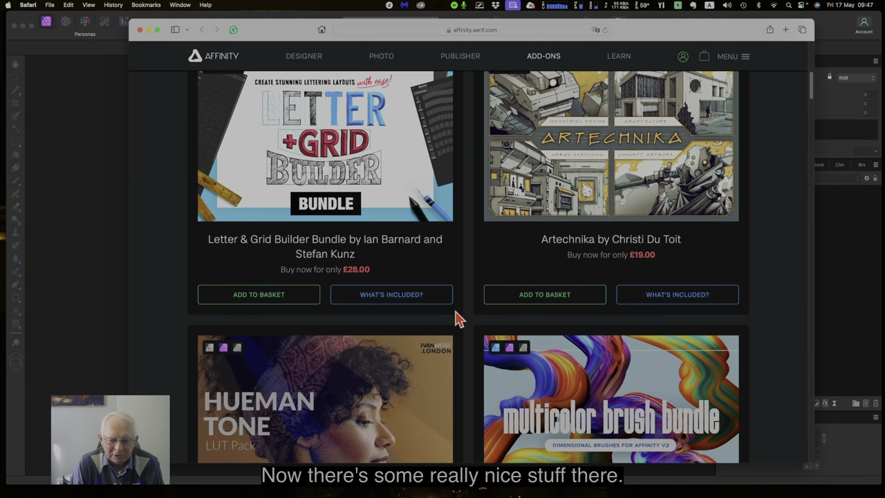
pyautogui.scroll(-20, 457, 320)
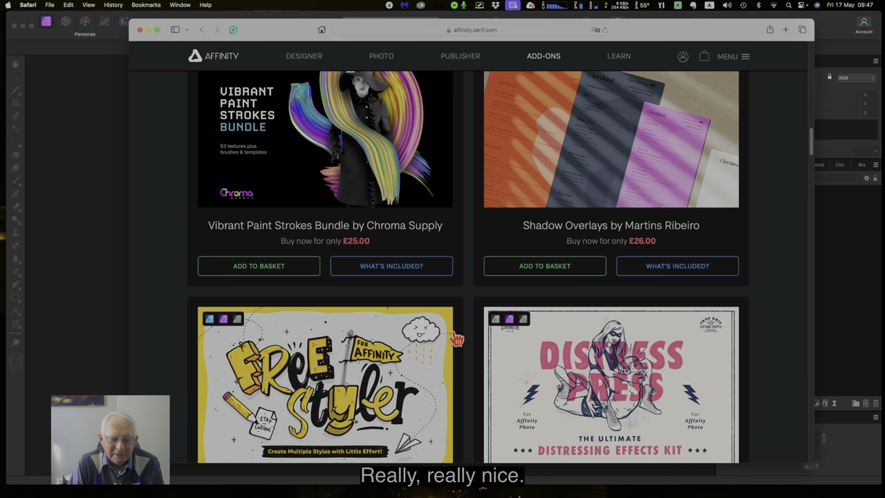
pyautogui.scroll(-20, 462, 339)
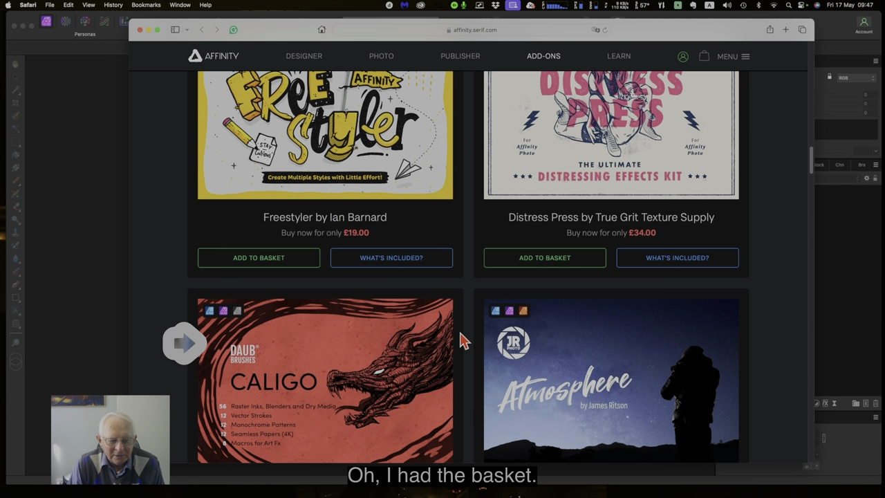
pyautogui.scroll(-20, 462, 339)
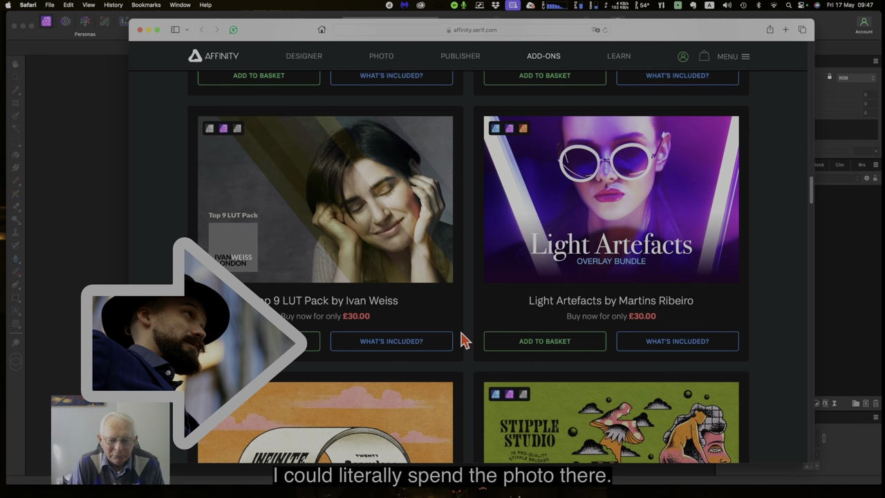
pyautogui.scroll(20, 462, 339)
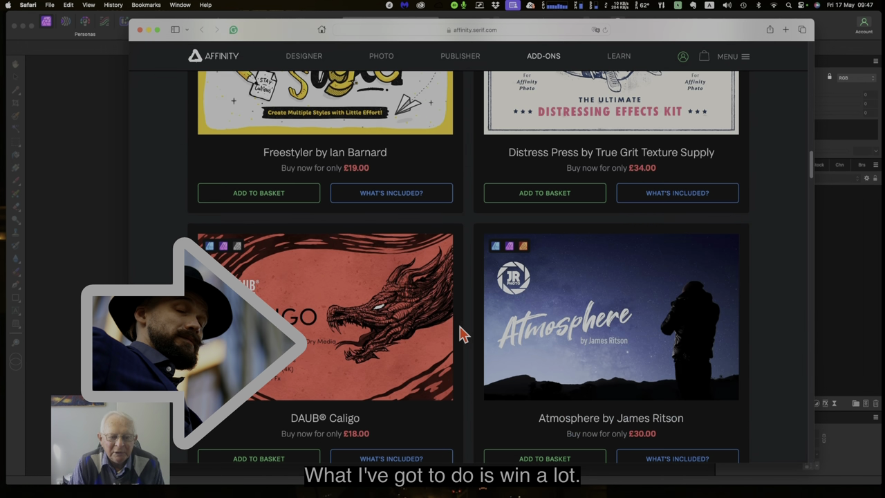
pyautogui.scroll(15, 462, 334)
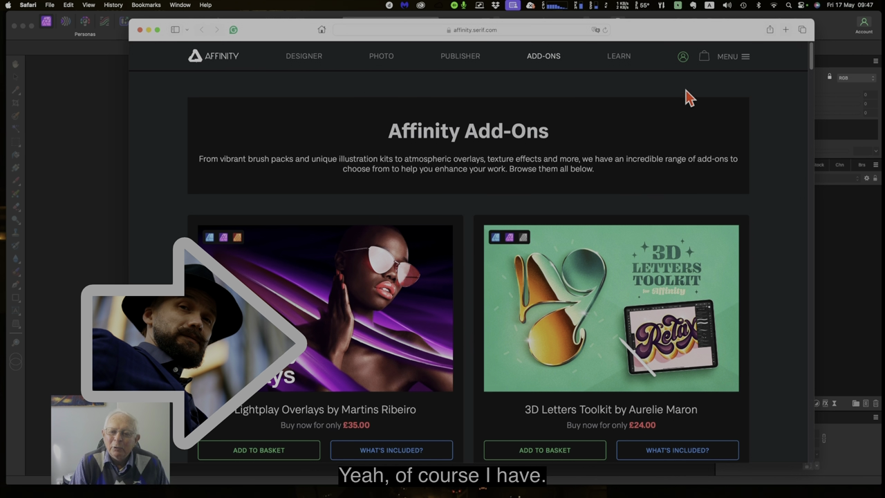
# Step: Open Downloads & product keys in Safari and briefly highlight 'purchased products without limits'
pyautogui.click(683, 58)
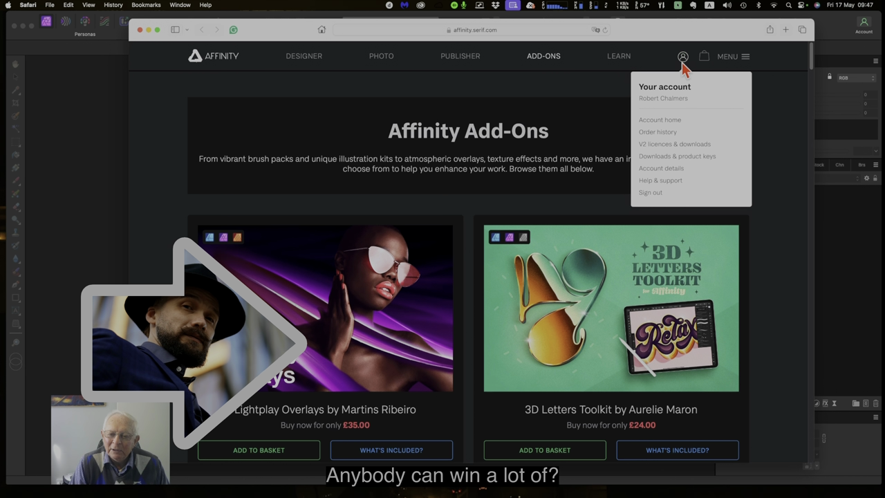
pyautogui.click(665, 159)
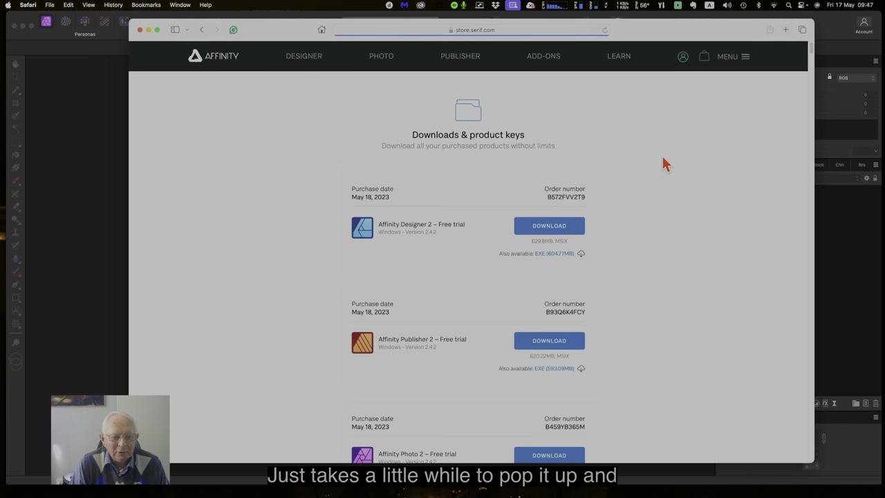
pyautogui.scroll(-1, 680, 210)
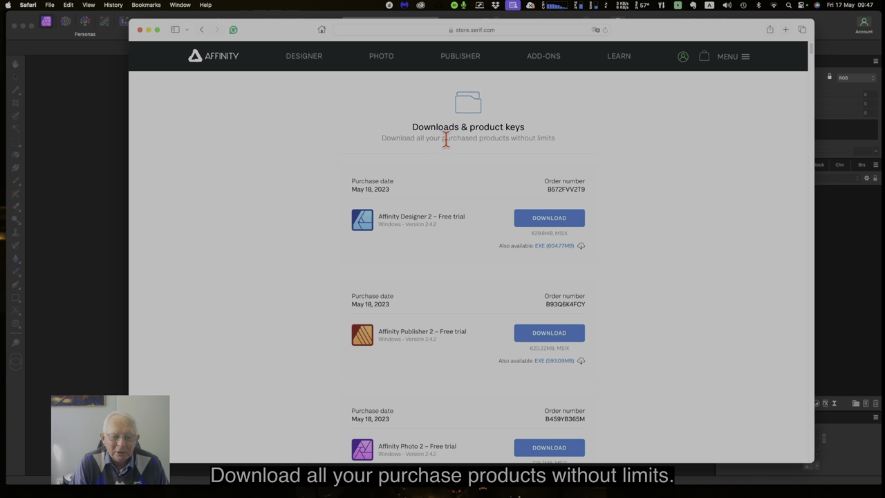
pyautogui.moveTo(443, 139); pyautogui.dragTo(557, 140)
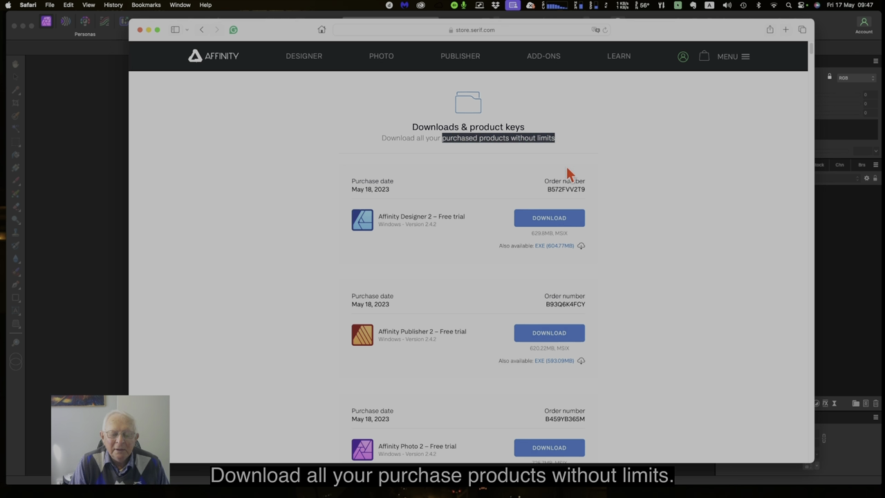
pyautogui.click(651, 174)
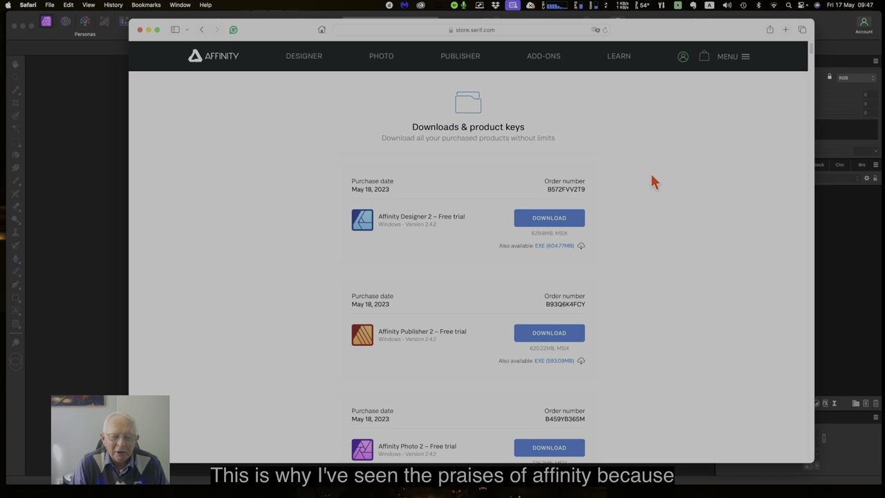
# Step: Scroll down through the Beta program and Splat! kit entries, then back up
pyautogui.scroll(-5, 647, 218)
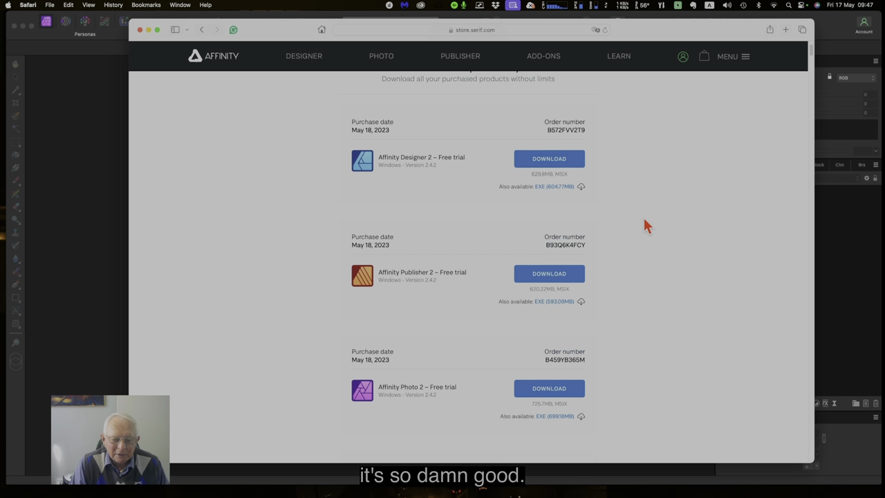
pyautogui.scroll(5, 646, 220)
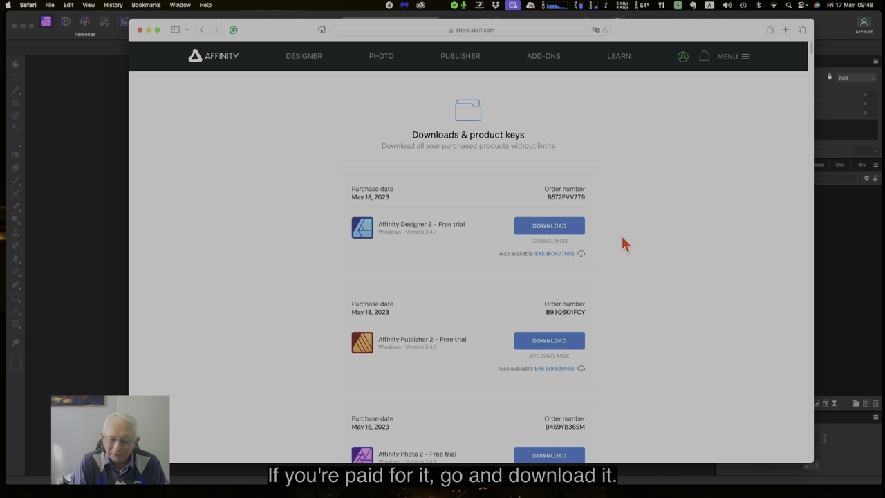
pyautogui.scroll(-10, 622, 242)
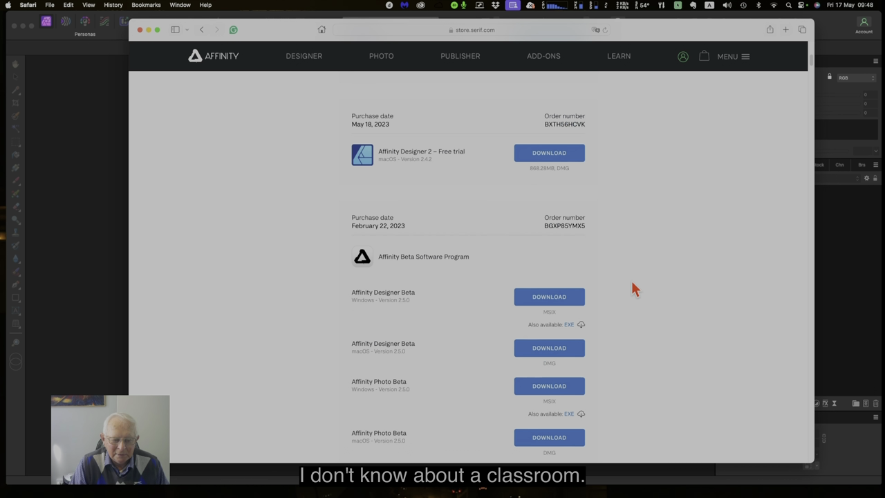
pyautogui.scroll(-4, 626, 251)
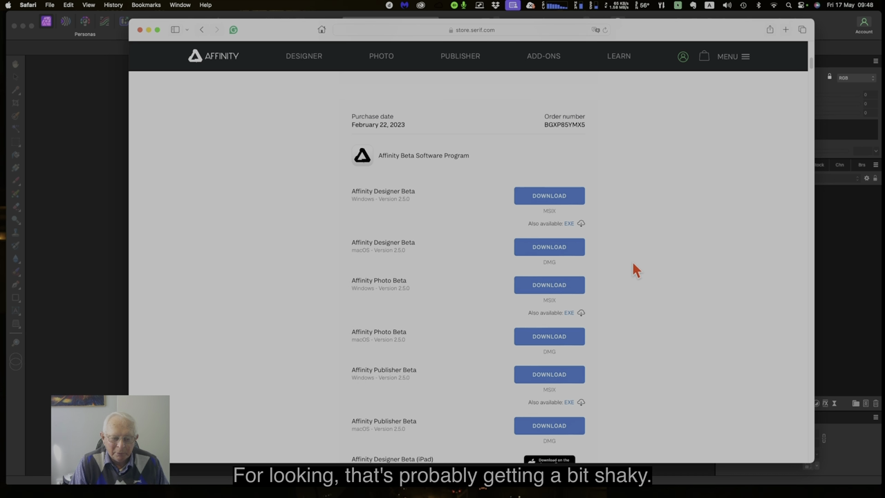
pyautogui.scroll(-4, 628, 249)
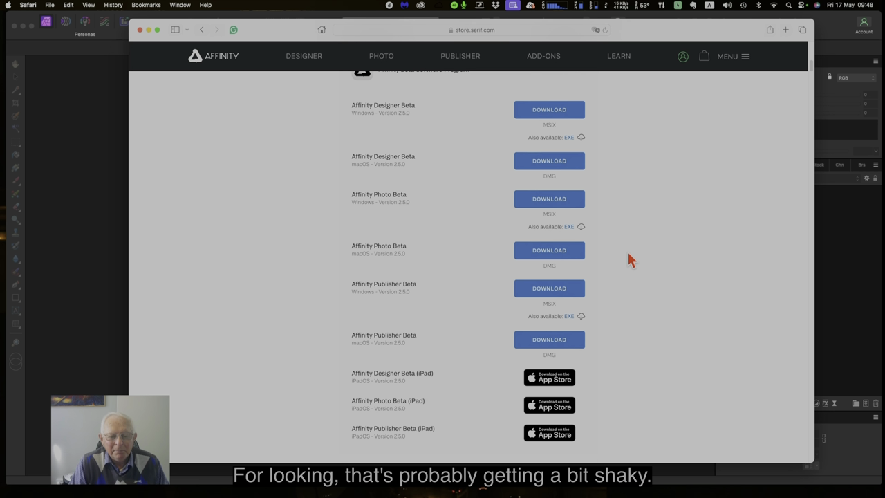
pyautogui.scroll(-7, 629, 262)
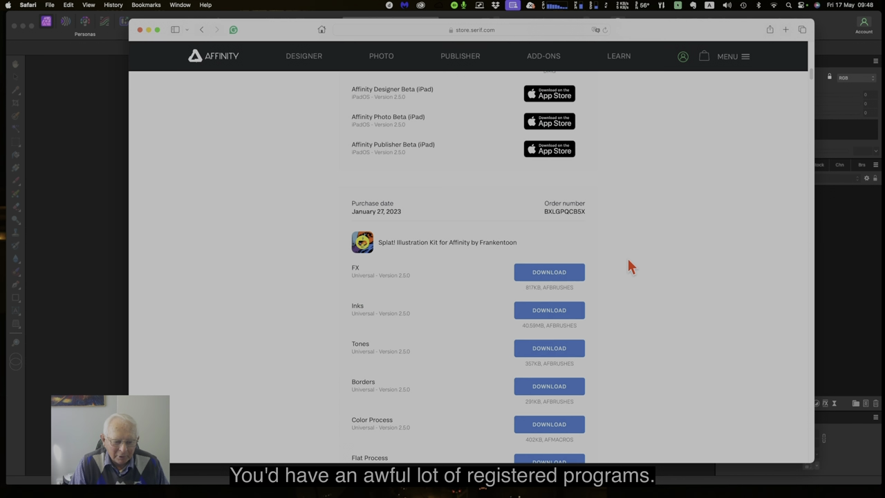
pyautogui.scroll(20, 635, 249)
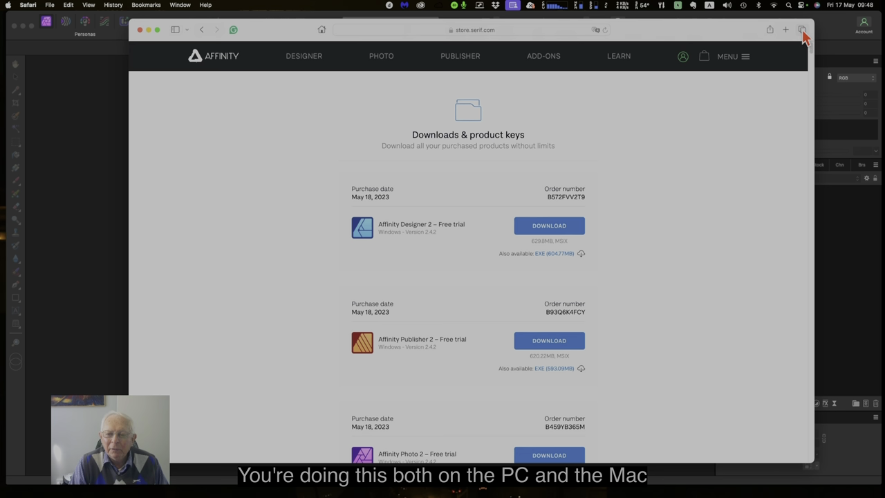
# Step: Close the Safari store window and the Account dialog, then quit Affinity Photo 2
pyautogui.click(140, 32)
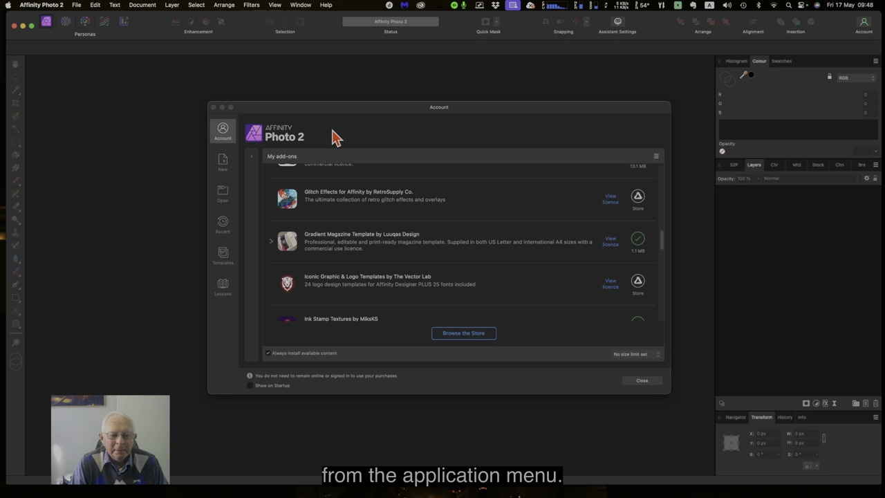
pyautogui.click(641, 381)
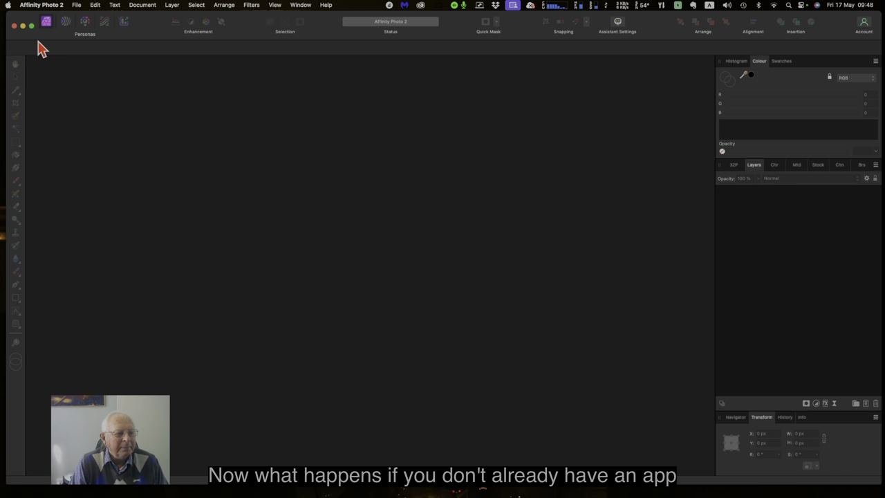
pyautogui.click(41, 5)
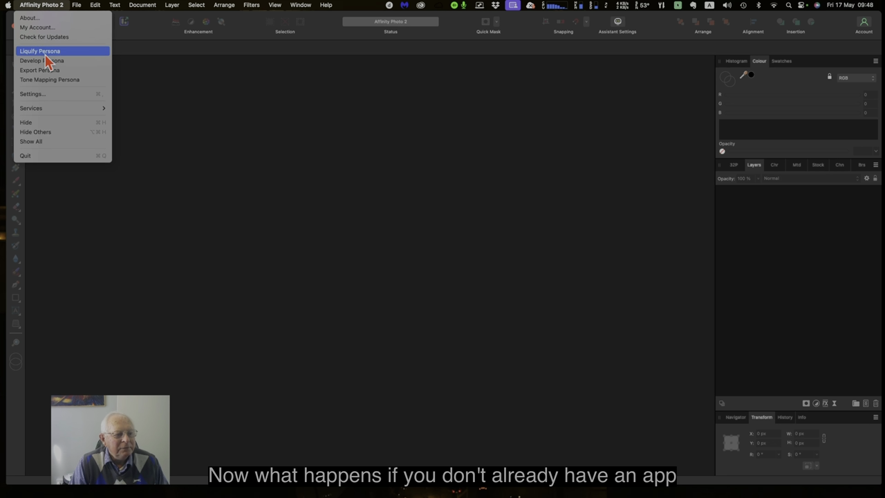
pyautogui.click(51, 159)
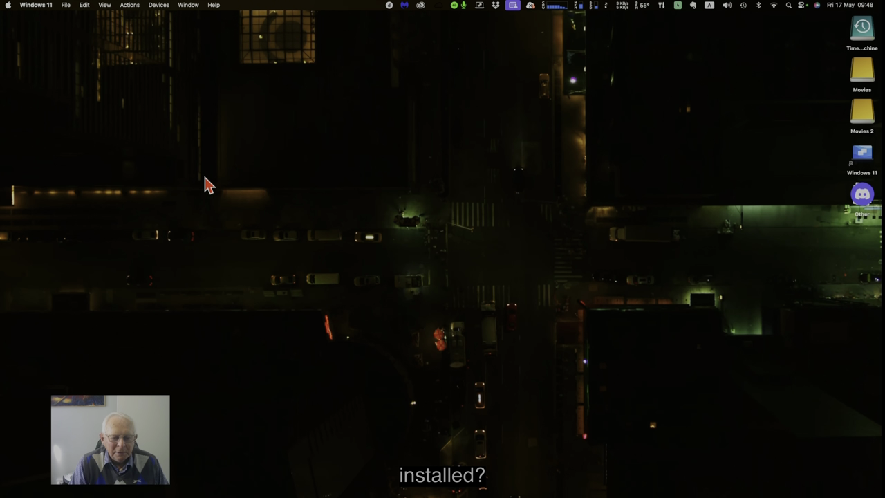
# Step: Relaunch Safari from the Dock, nudge its window right, and search 'serif affinity'
pyautogui.moveTo(228, 497)
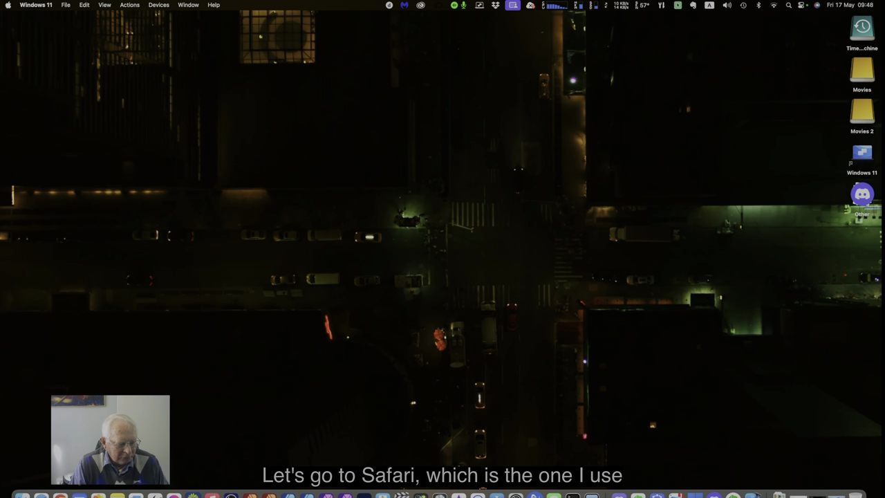
pyautogui.click(41, 486)
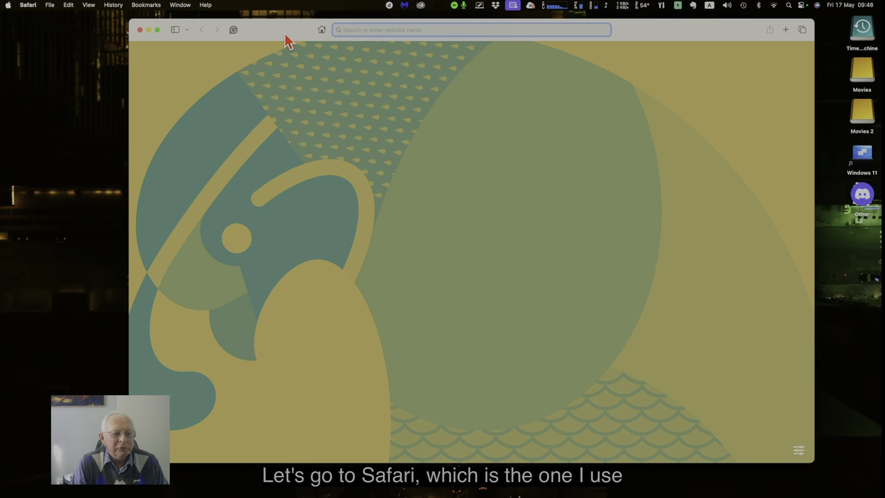
pyautogui.moveTo(288, 41); pyautogui.dragTo(310, 40)
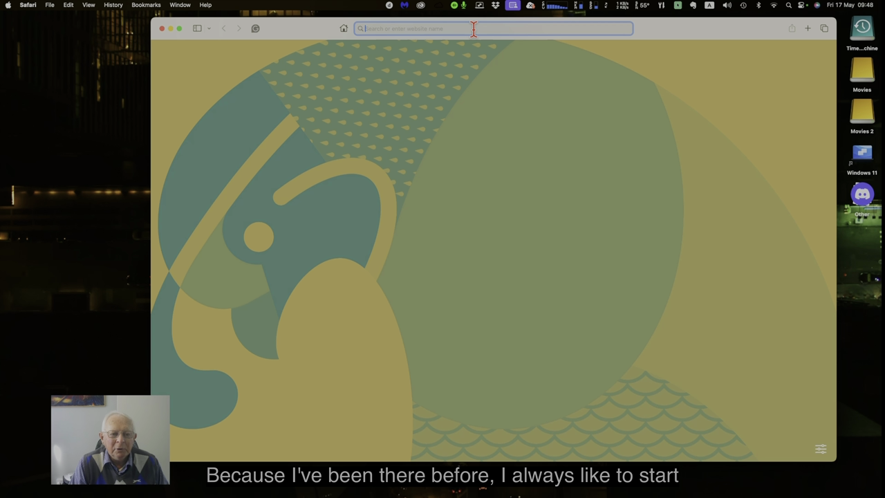
pyautogui.write('serif')
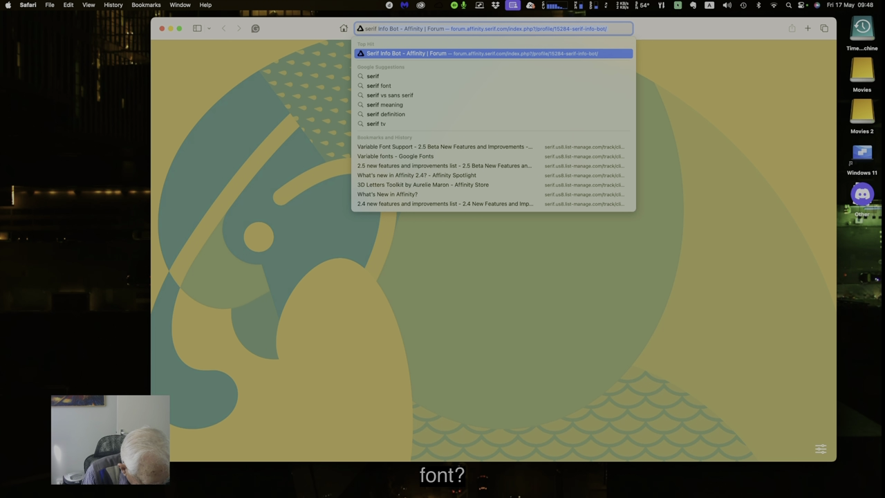
pyautogui.write('affinity')
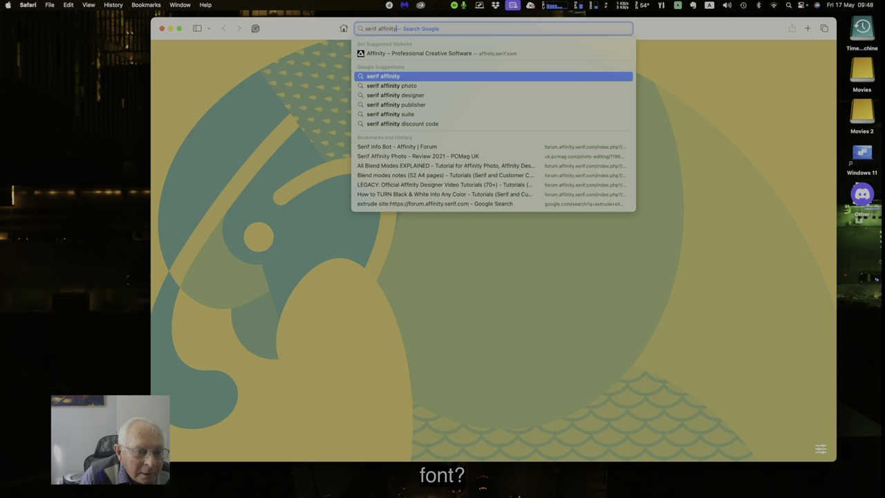
# Step: Load affinity.serif.com, go to Downloads & product keys from the account menu, and scroll the list
pyautogui.click(422, 54)
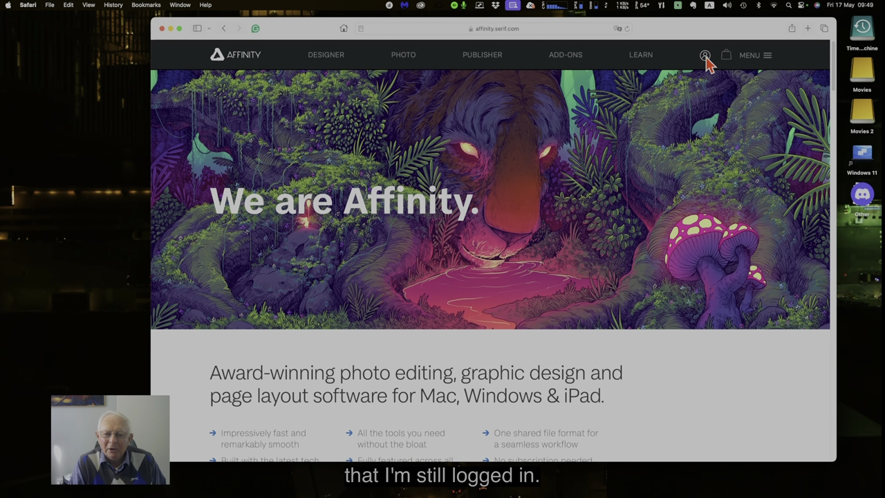
pyautogui.click(706, 58)
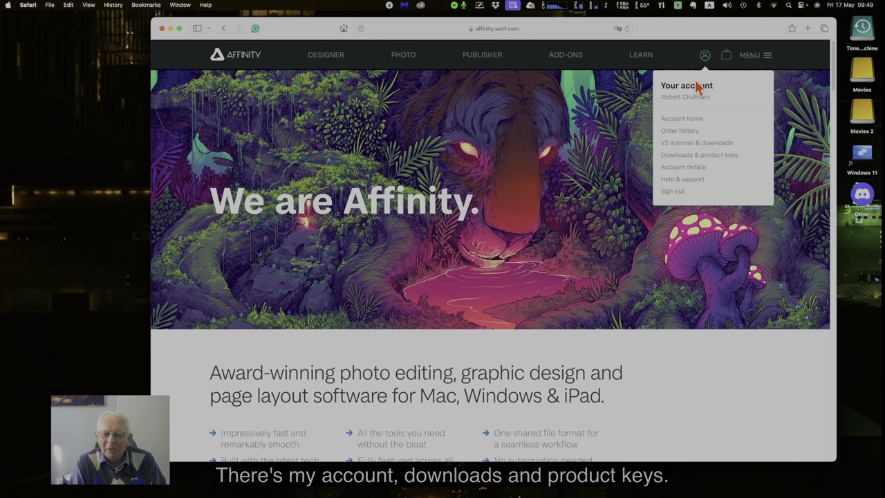
pyautogui.click(698, 157)
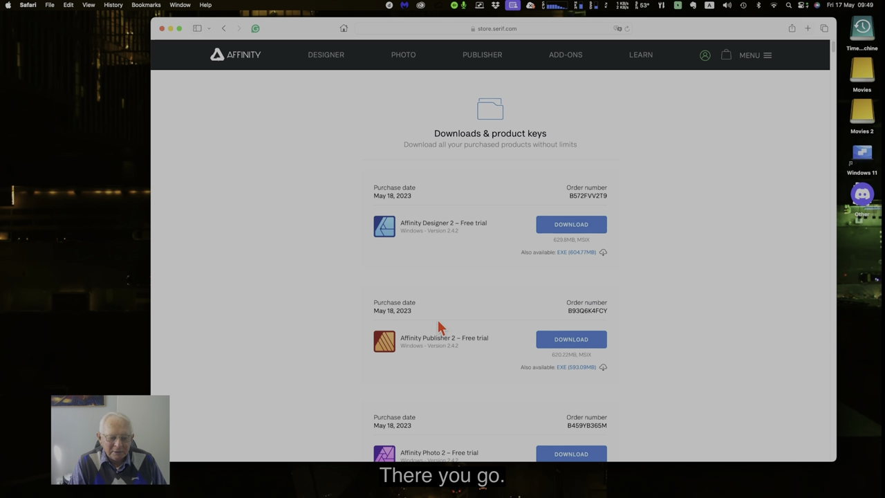
pyautogui.scroll(-3, 461, 343)
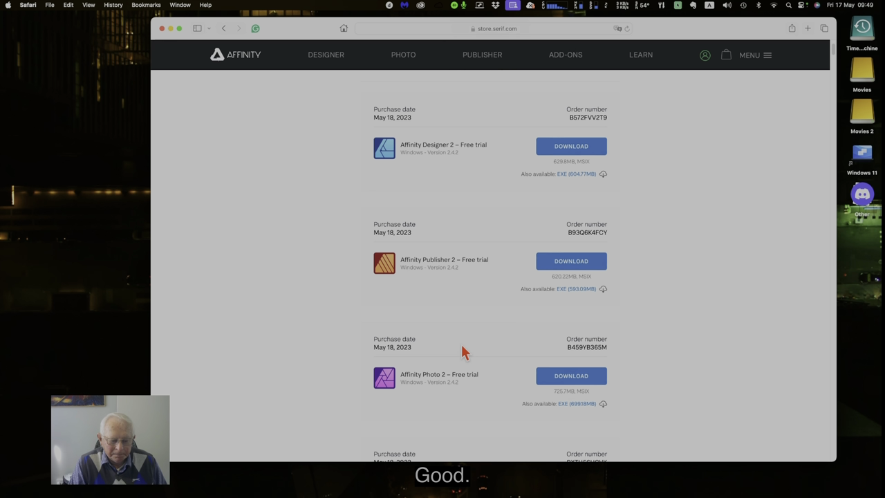
pyautogui.scroll(-5, 462, 351)
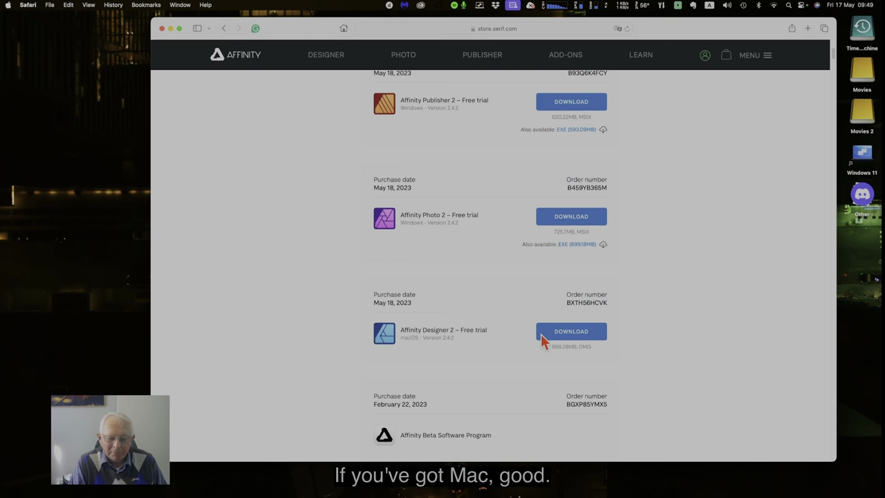
pyautogui.scroll(-5, 475, 351)
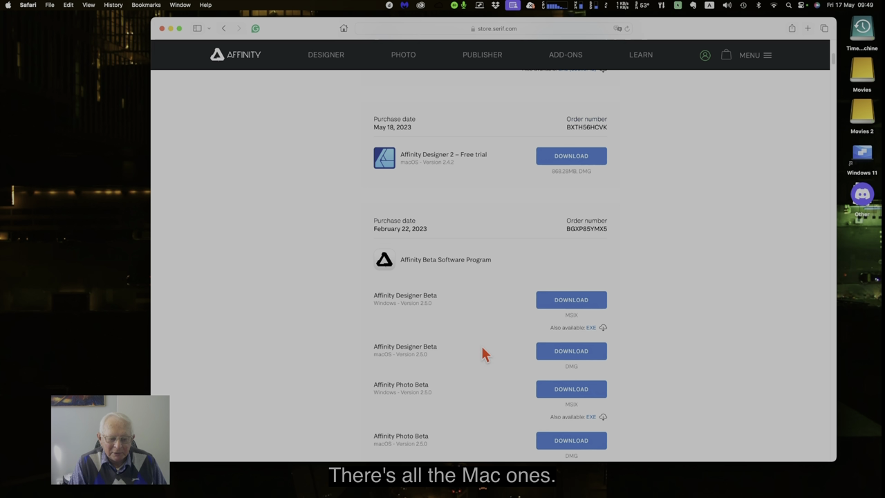
pyautogui.scroll(-15, 483, 354)
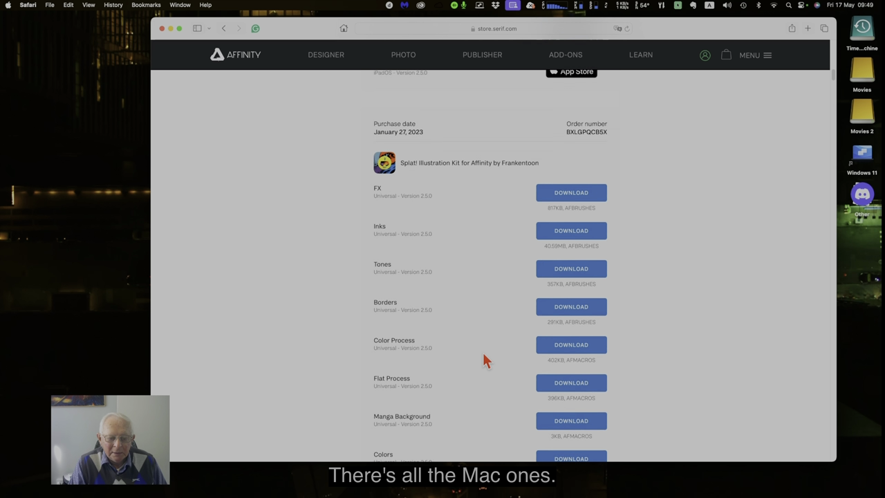
pyautogui.scroll(-10, 484, 355)
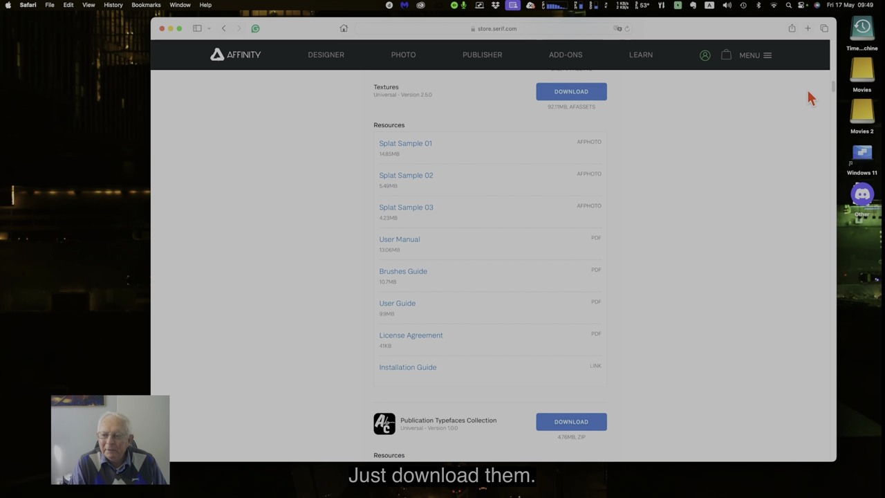
pyautogui.moveTo(836, 87)
pyautogui.mouseDown()
pyautogui.moveTo(838, 267)
pyautogui.moveTo(845, 45)
pyautogui.mouseUp()
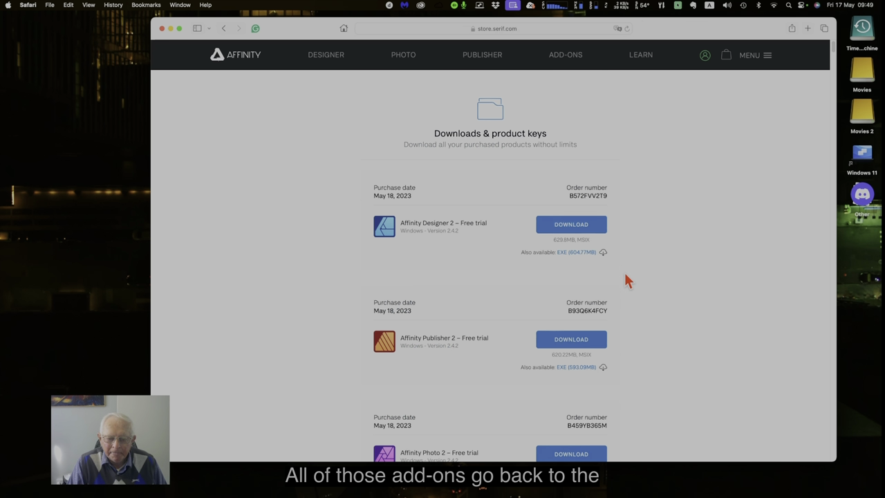
# Step: Scroll down through the order history to the bottom of the downloads list
pyautogui.scroll(-5, 650, 282)
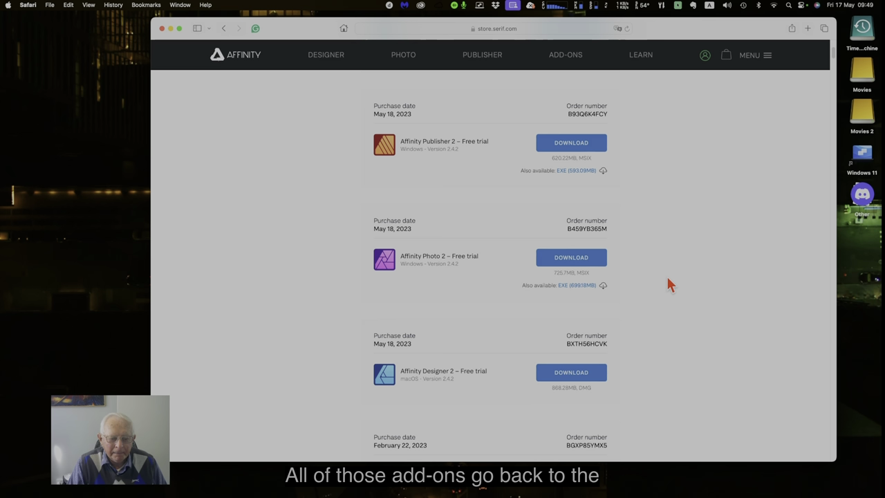
pyautogui.scroll(-2, 668, 280)
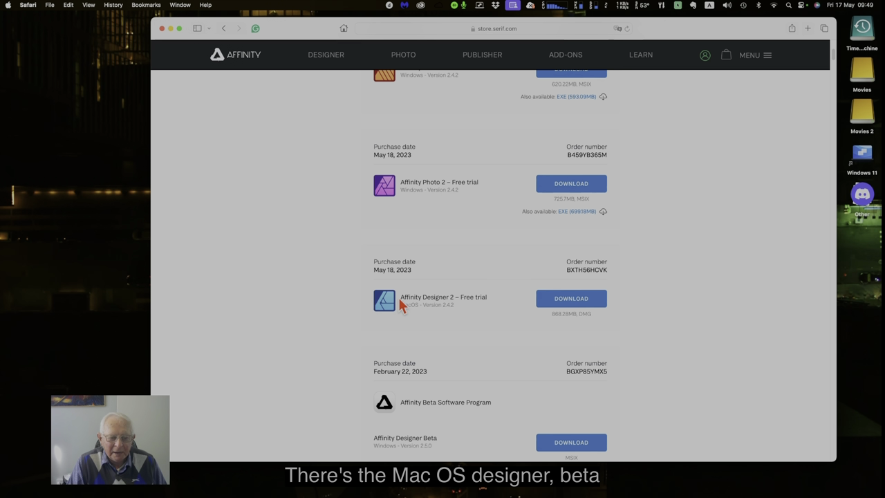
pyautogui.scroll(-4, 709, 272)
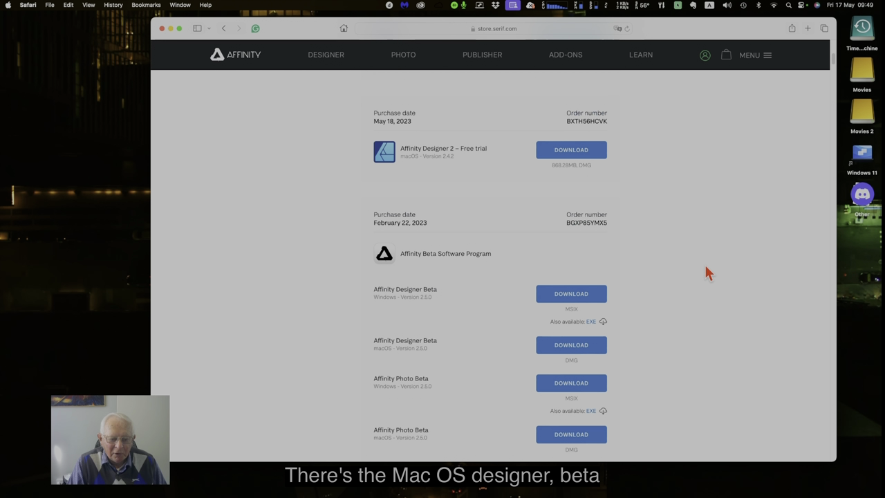
pyautogui.scroll(-4, 706, 268)
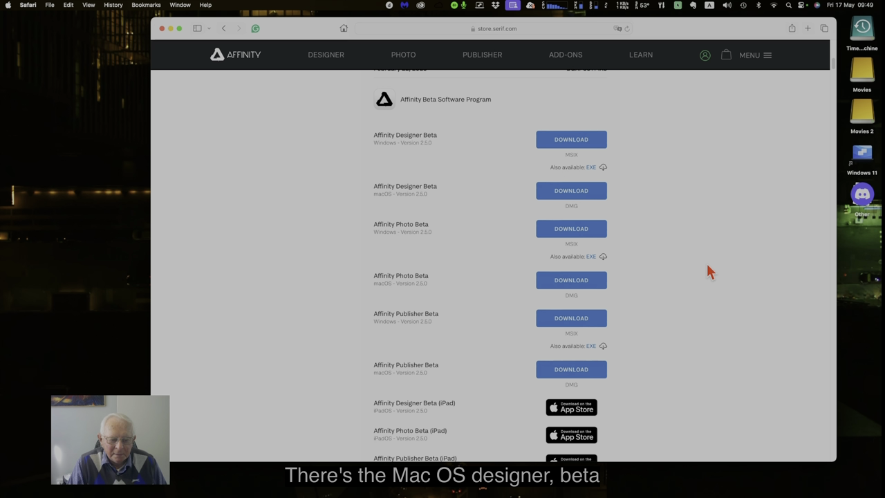
pyautogui.scroll(-6, 706, 271)
pyautogui.scroll(-3, 706, 271)
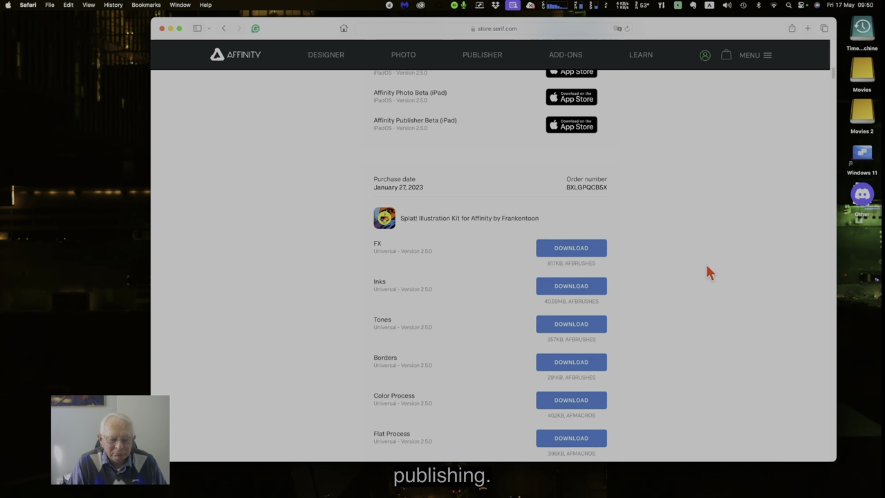
pyautogui.scroll(-7, 707, 267)
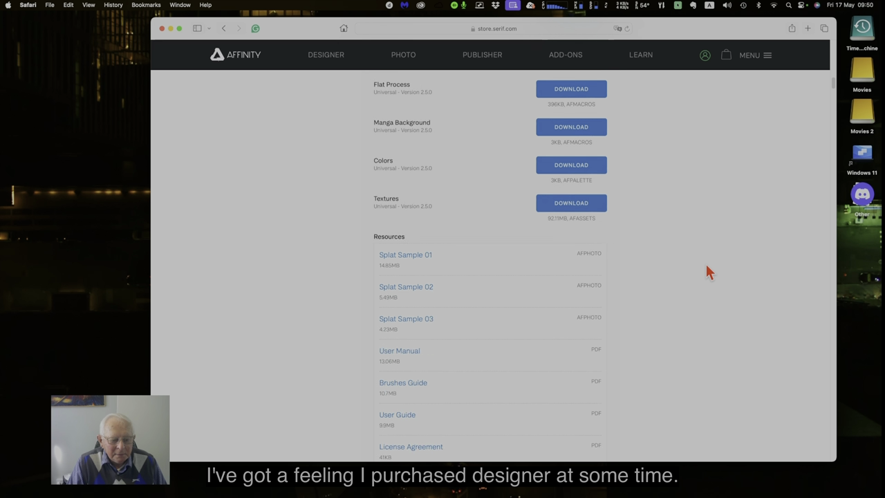
pyautogui.scroll(-1, 708, 272)
pyautogui.moveTo(834, 89); pyautogui.dragTo(838, 440)
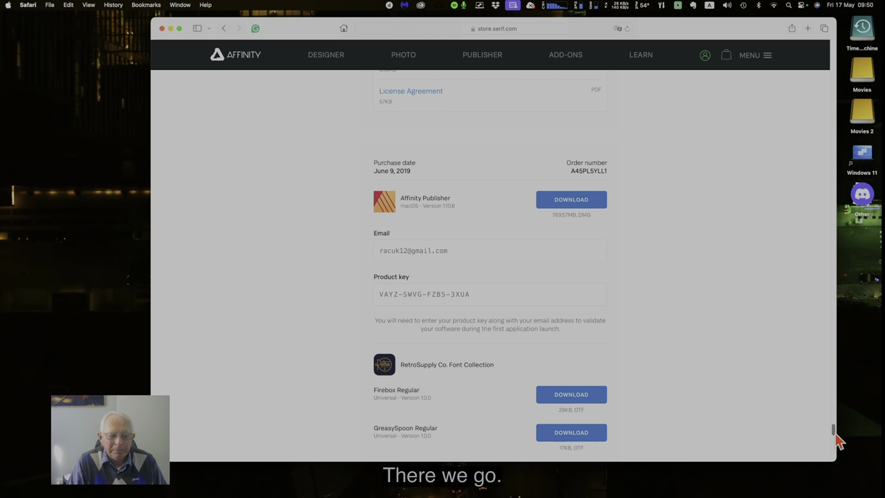
# Step: Move back up to the May 18, 2023 Windows free-trial orders for Designer 2, Publisher 2 and Photo 2
pyautogui.scroll(4, 488, 241)
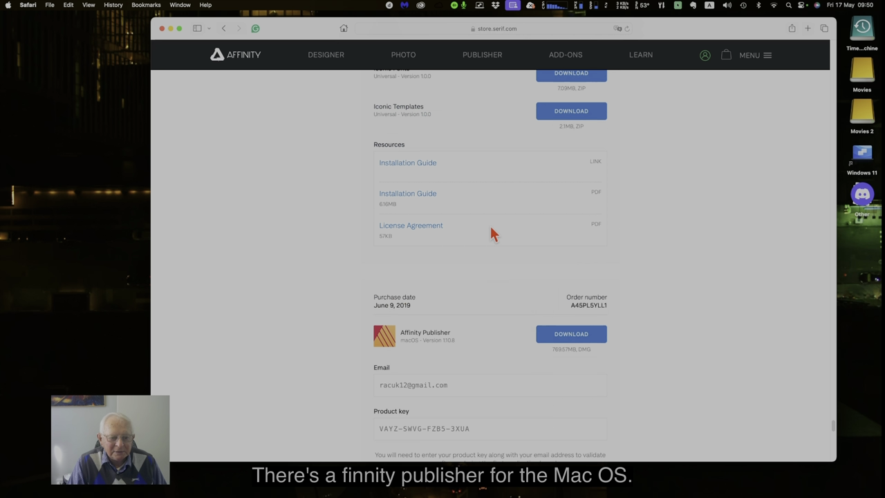
pyautogui.scroll(5, 491, 234)
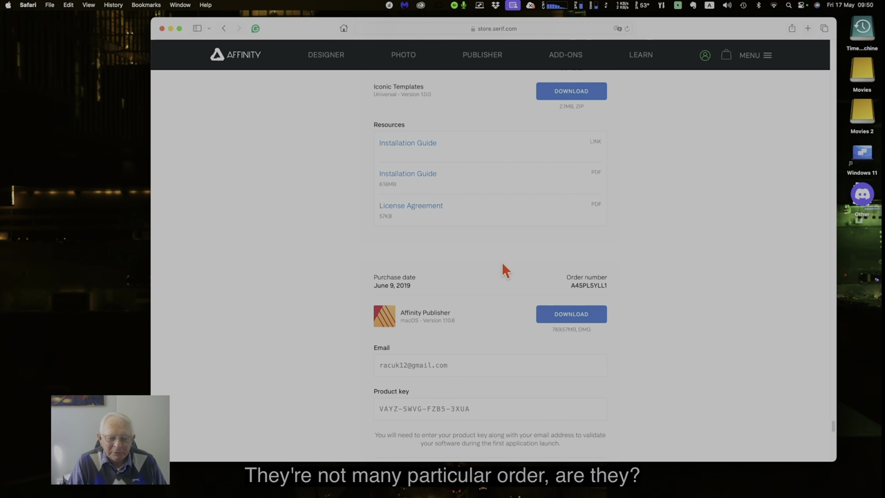
pyautogui.scroll(-15, 502, 268)
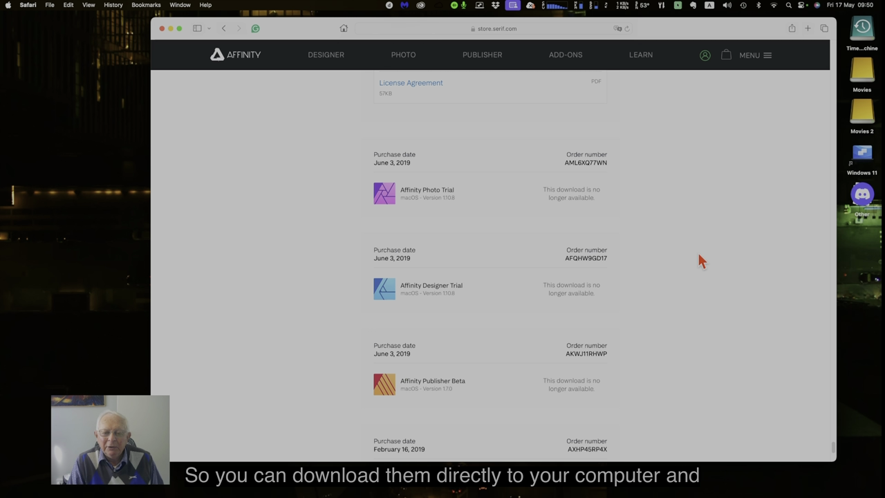
pyautogui.scroll(3, 727, 225)
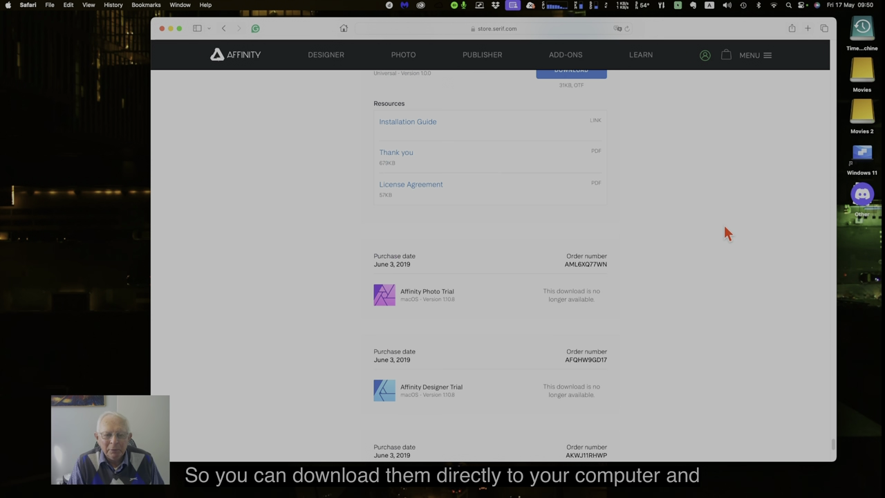
pyautogui.moveTo(834, 453); pyautogui.dragTo(837, 54)
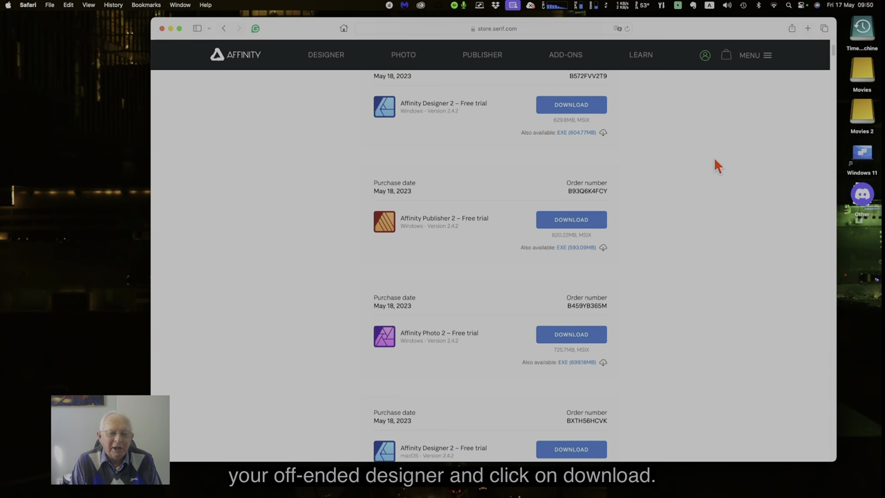
# Step: Scroll up to the Downloads & product keys heading above the first order
pyautogui.scroll(3, 726, 211)
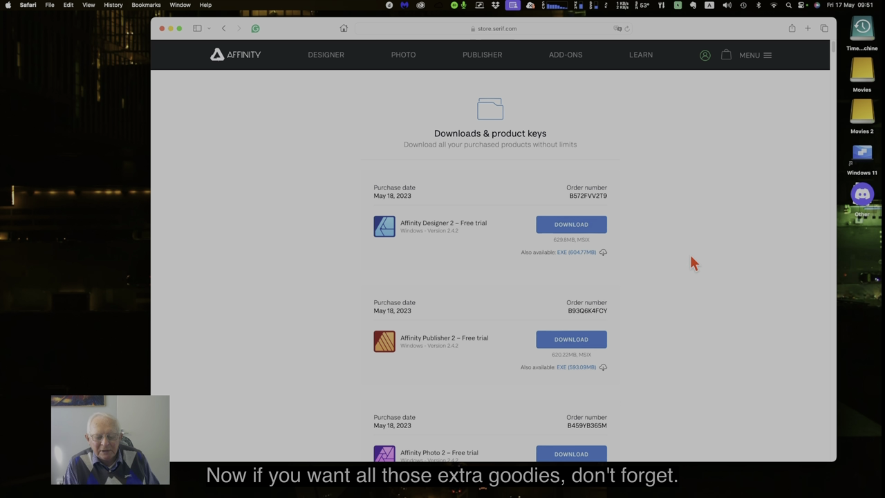
# Step: Check the store account menu and highlight store.serif.com in the page address
pyautogui.click(705, 55)
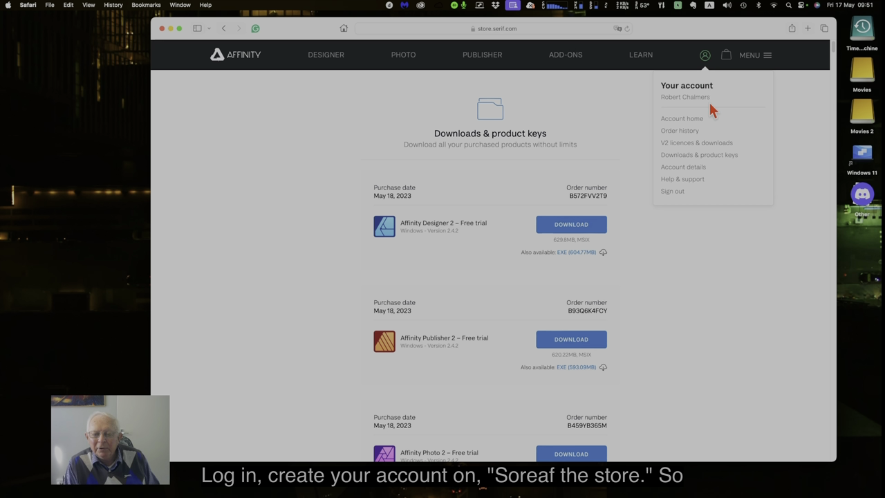
pyautogui.click(481, 32)
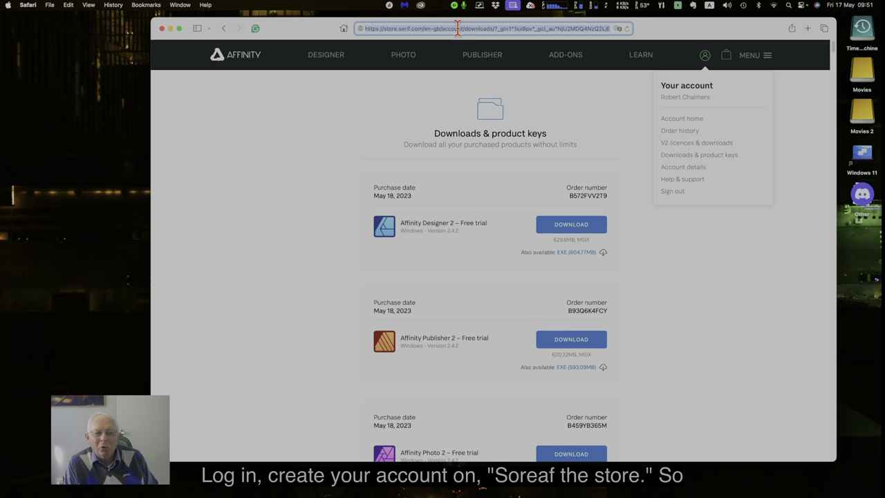
pyautogui.click(385, 28)
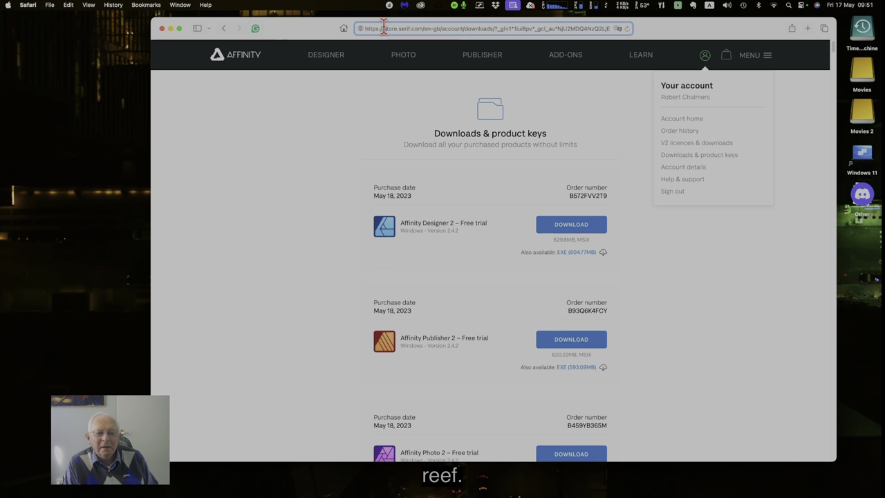
pyautogui.moveTo(384, 28); pyautogui.dragTo(421, 29)
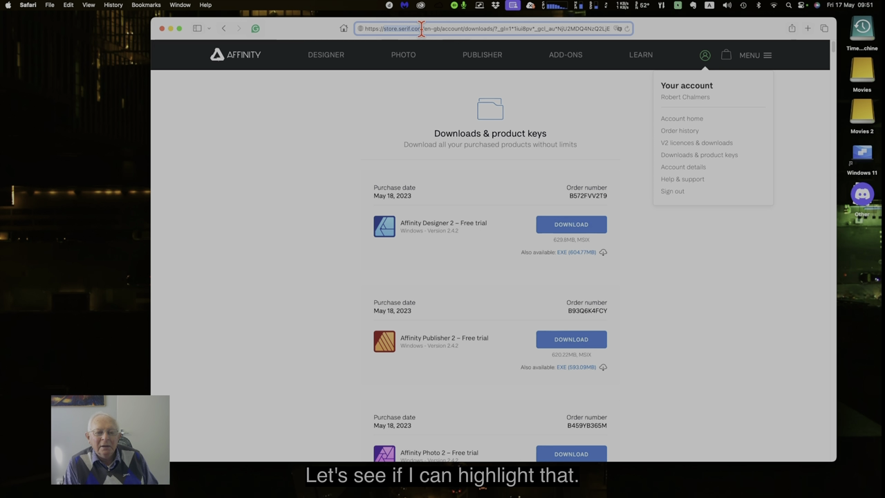
pyautogui.click(802, 240)
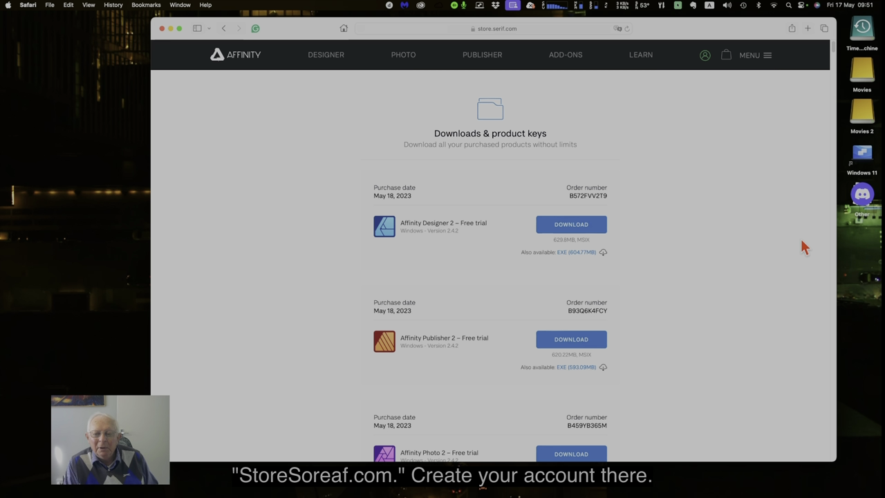
# Step: Reopen and dismiss the account menu, then close the Safari store window
pyautogui.click(705, 58)
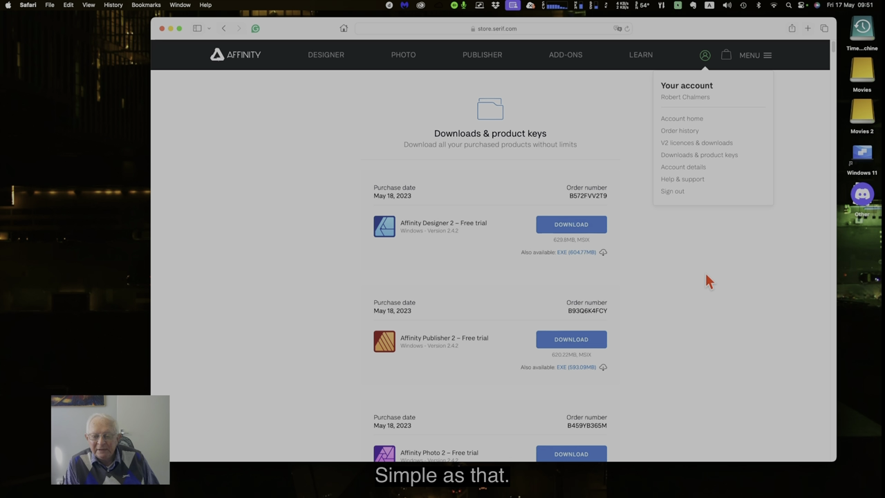
pyautogui.click(706, 274)
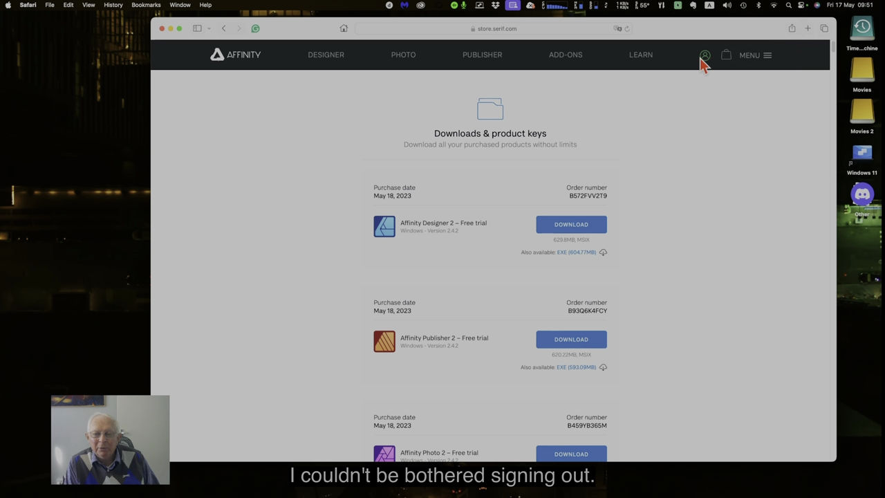
pyautogui.click(162, 29)
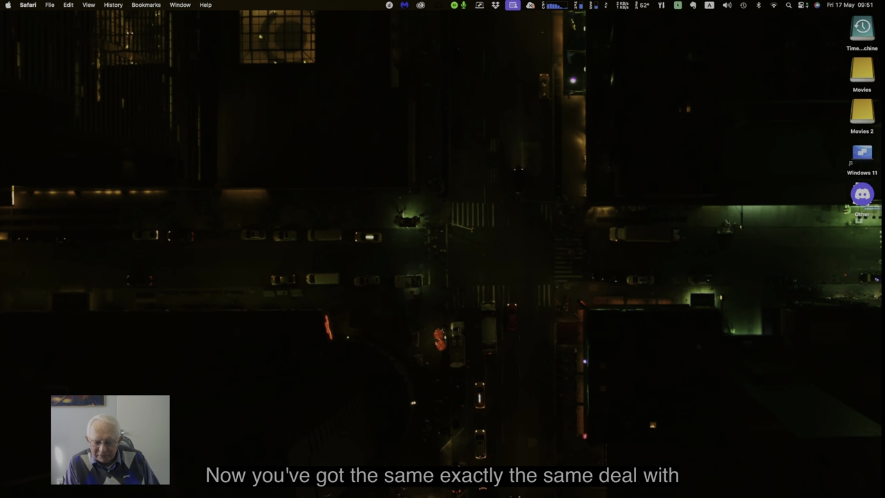
# Step: Bring up the Windows 11 virtual machine from the Dock
pyautogui.moveTo(632, 493)
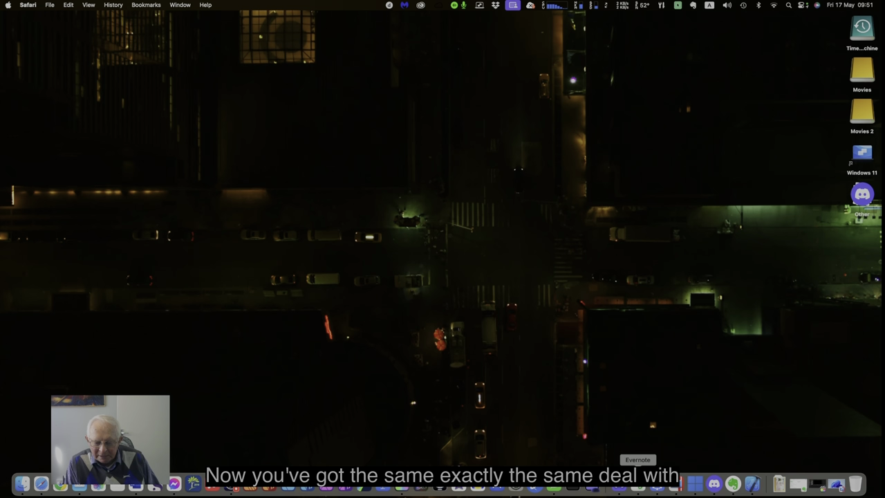
pyautogui.click(695, 485)
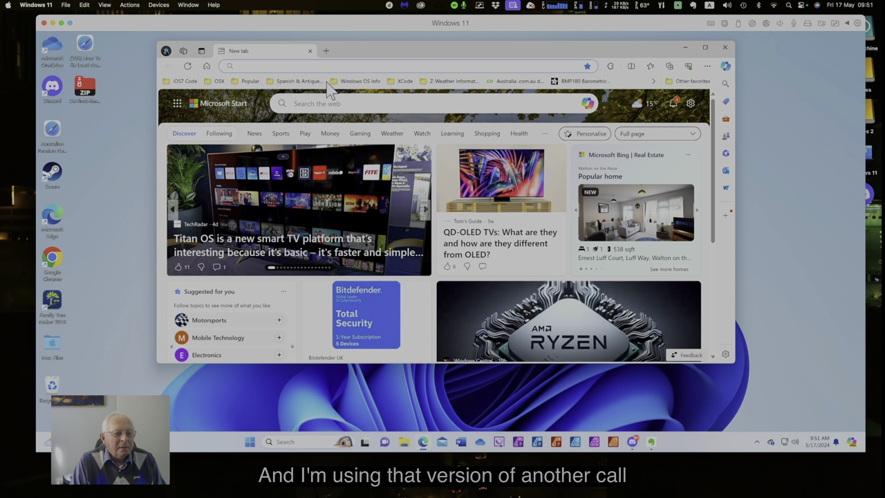
# Step: In Edge, search 'serif' and open the 'Your Affinity downloads & product keys' suggestion
pyautogui.moveTo(356, 50); pyautogui.dragTo(384, 56)
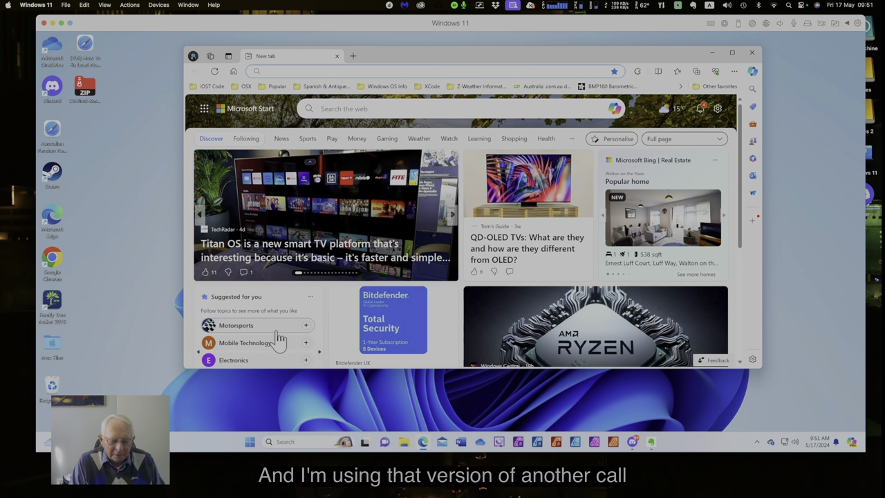
pyautogui.moveTo(426, 444)
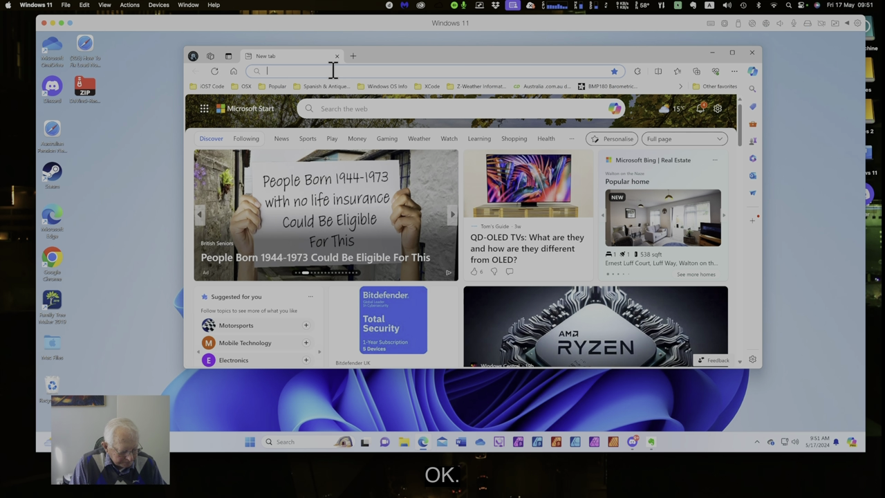
pyautogui.write('ser')
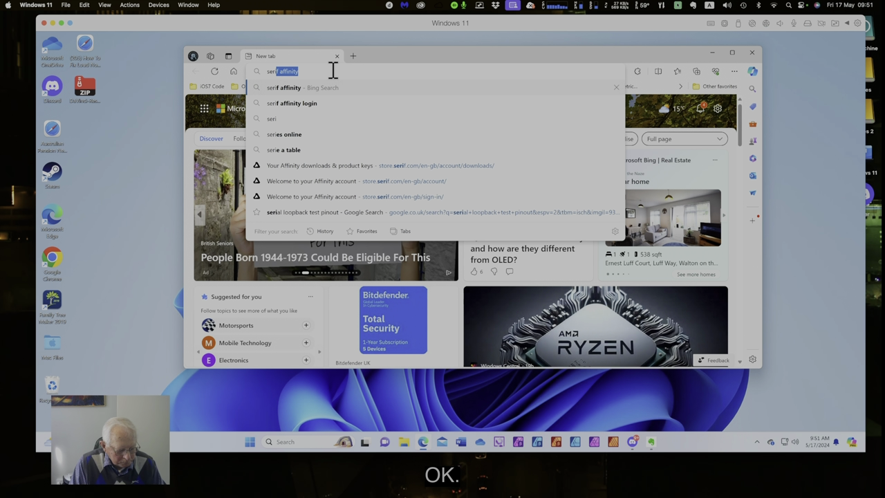
pyautogui.write('if')
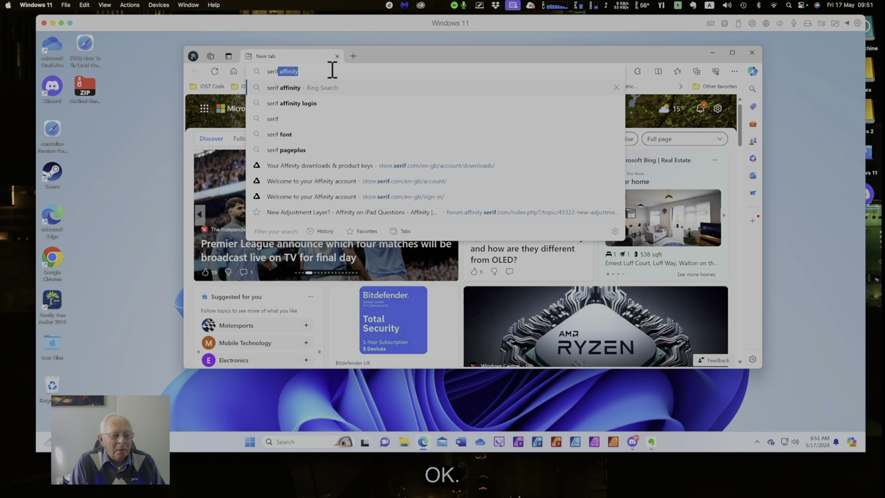
pyautogui.click(329, 170)
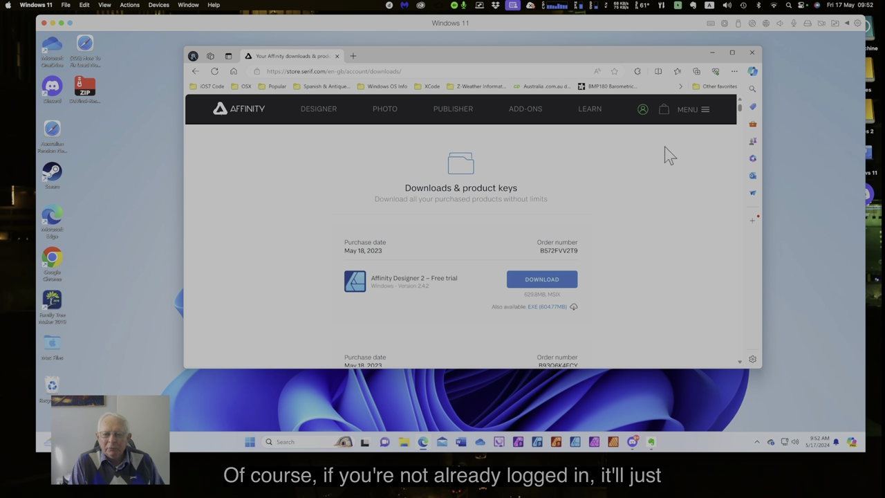
pyautogui.click(643, 112)
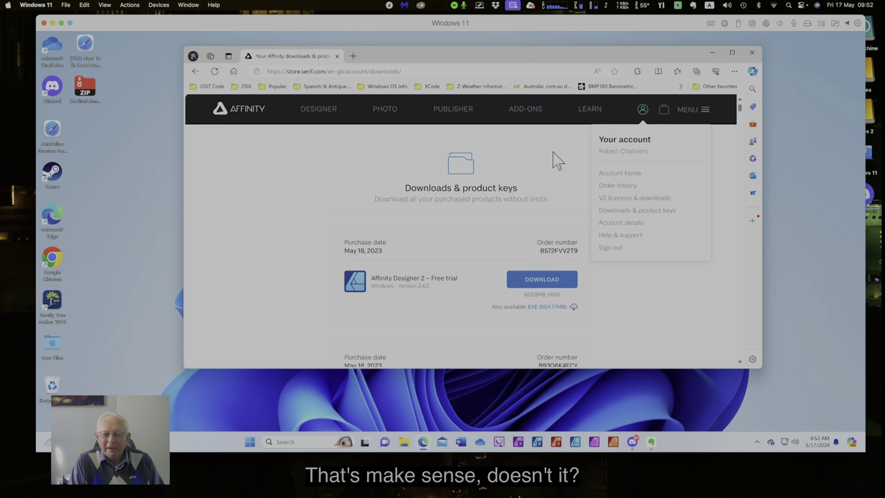
pyautogui.scroll(-3, 657, 283)
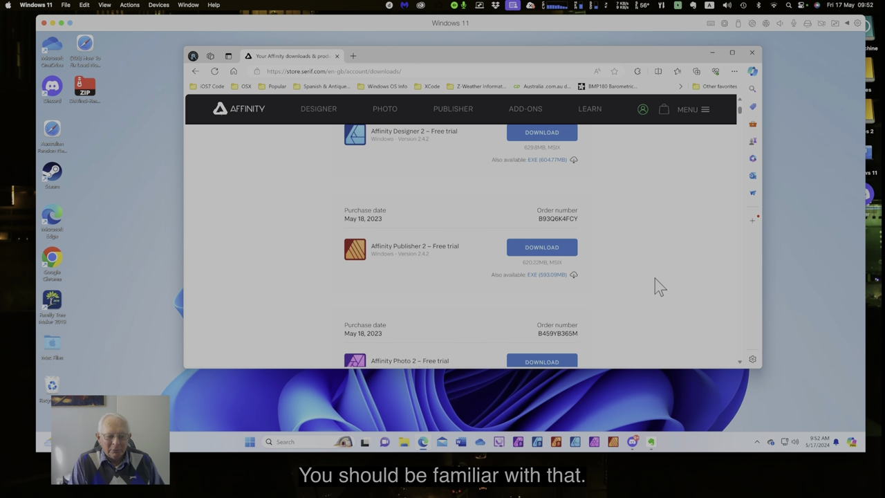
pyautogui.scroll(-2, 655, 278)
pyautogui.scroll(5, 655, 273)
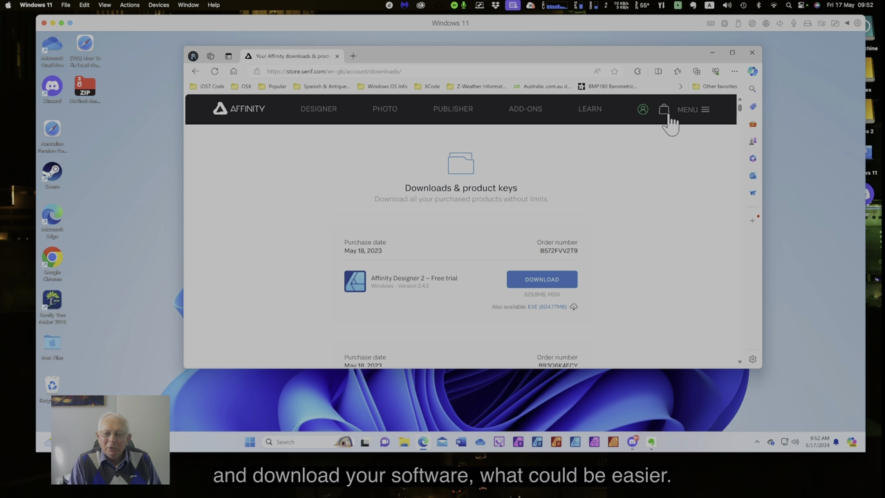
pyautogui.click(643, 114)
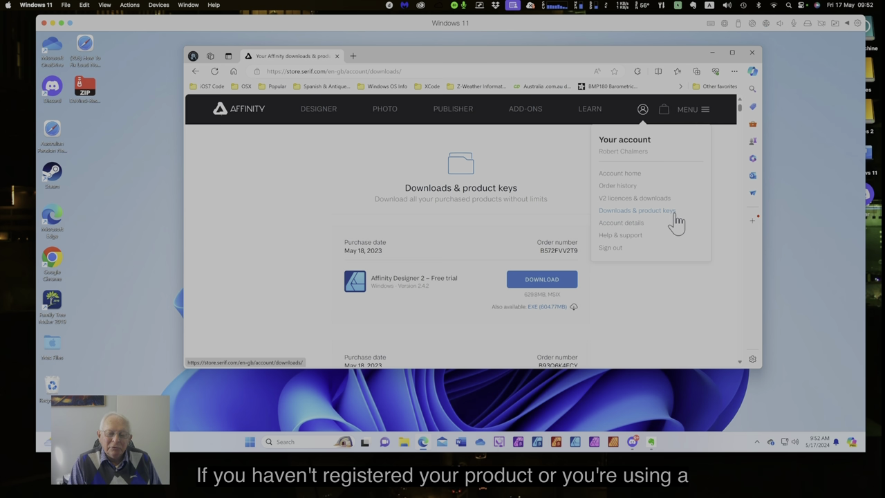
pyautogui.click(657, 279)
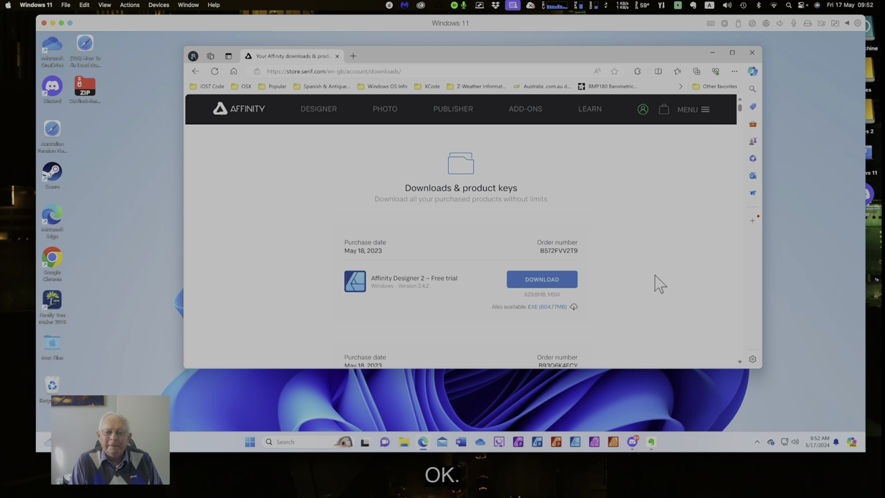